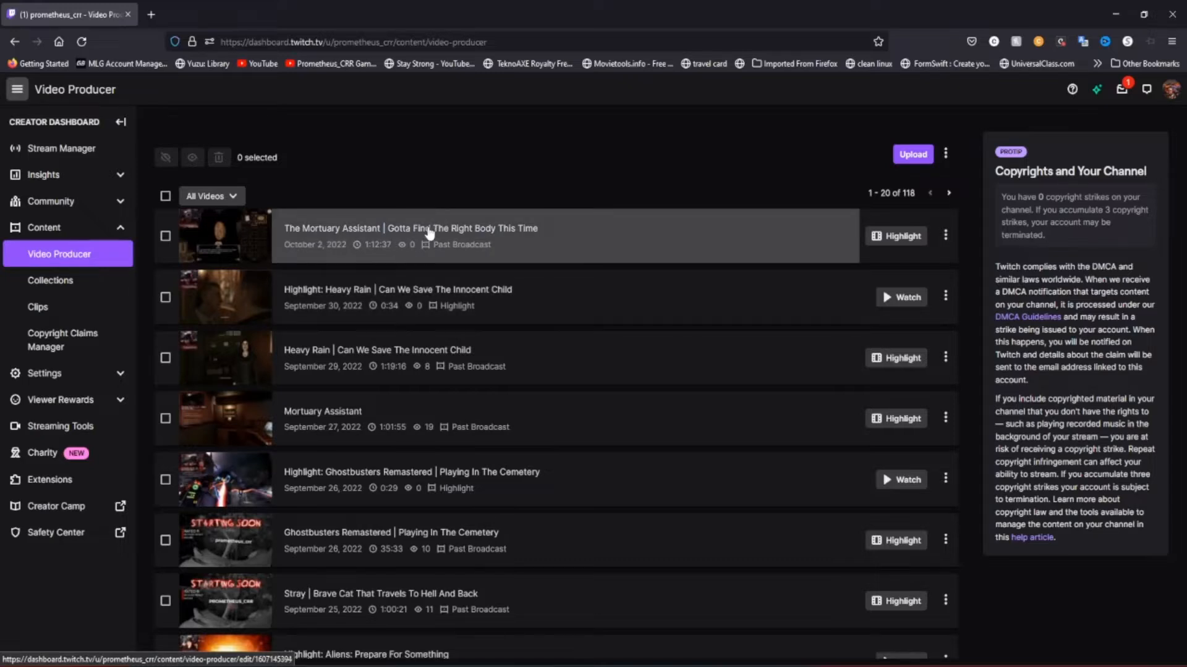
- Open the "The Mortuary Assistant | Gotta Find The Right Body This Time" broadcast in the Highlighter and set the segment's start to 42:20
{"action": "left_click", "coordinate": [894, 244]}
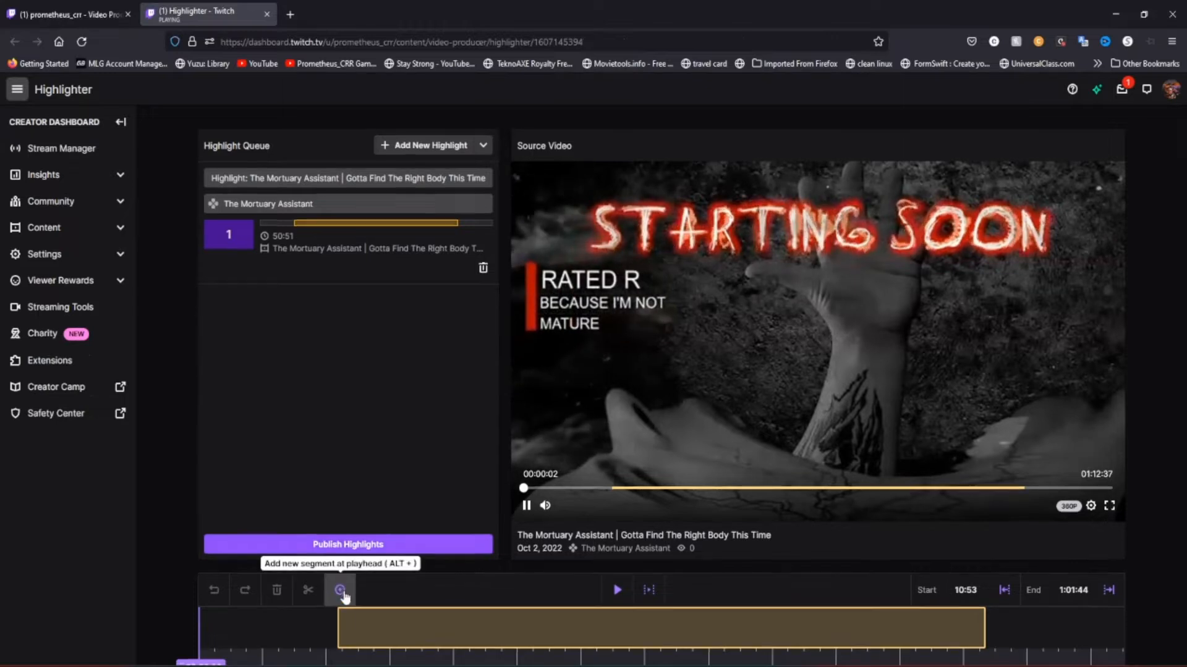
{"action": "scroll", "coordinate": [343, 595], "scroll_direction": "down", "scroll_amount": 2}
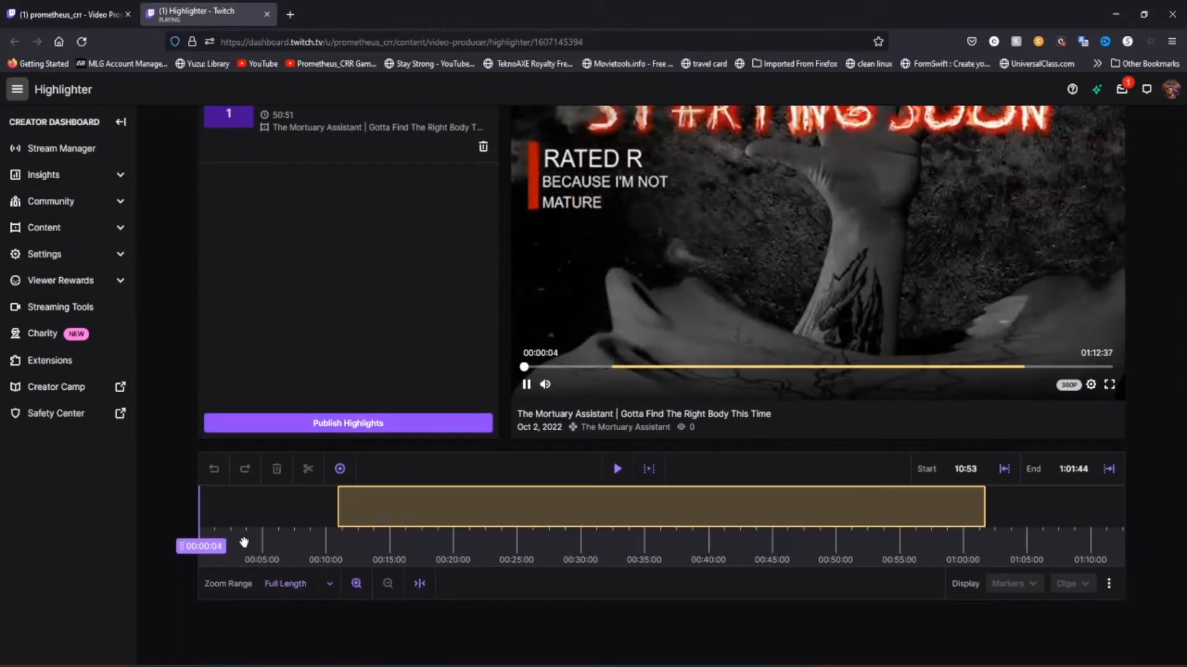
{"action": "left_click_drag", "start_coordinate": [231, 549], "coordinate": [739, 538]}
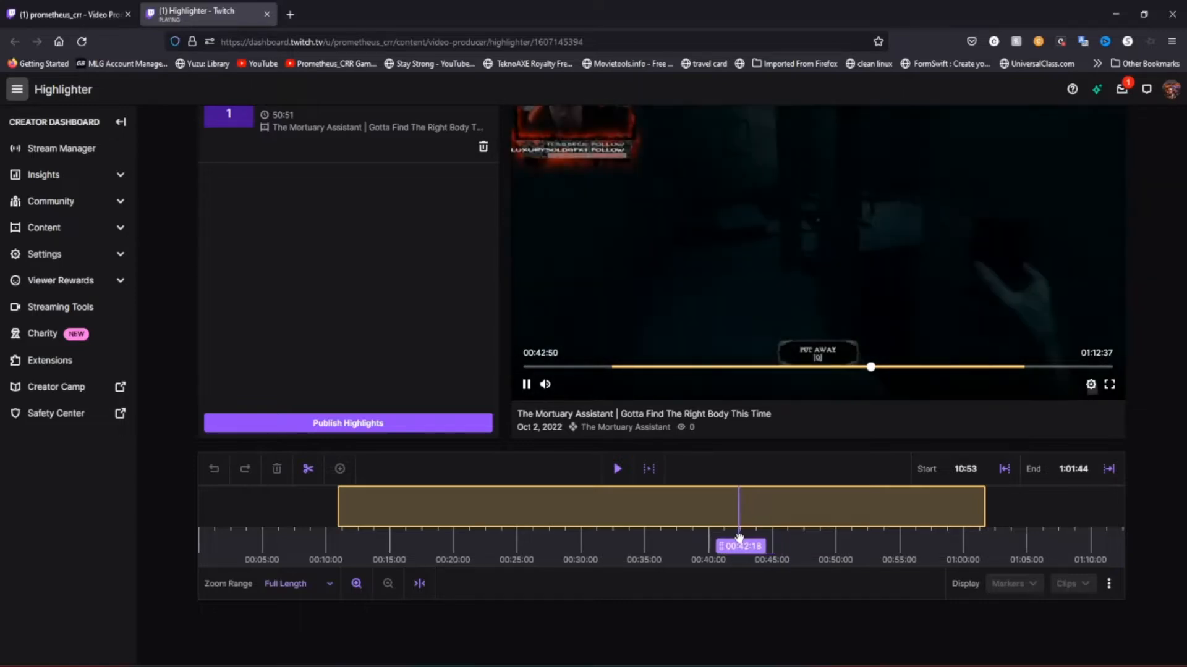
{"action": "left_click", "coordinate": [1004, 469]}
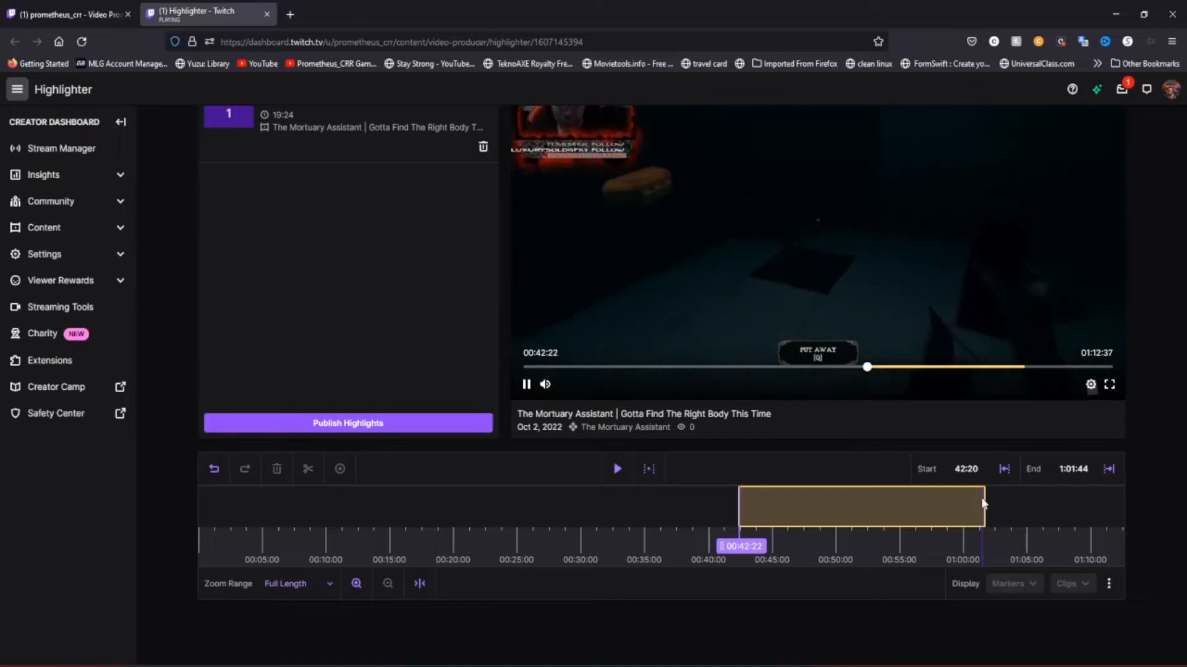
- Mute the source video and set the highlight segment's end to 43:46
{"action": "left_click", "coordinate": [545, 384]}
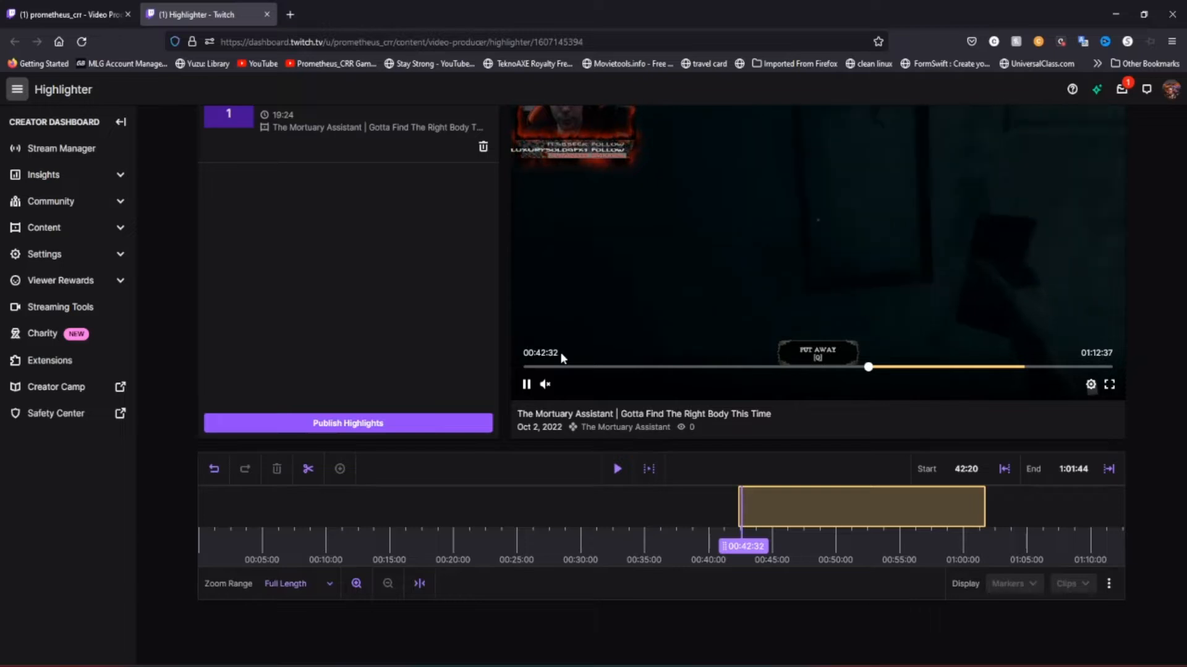
{"action": "left_click", "coordinate": [755, 549]}
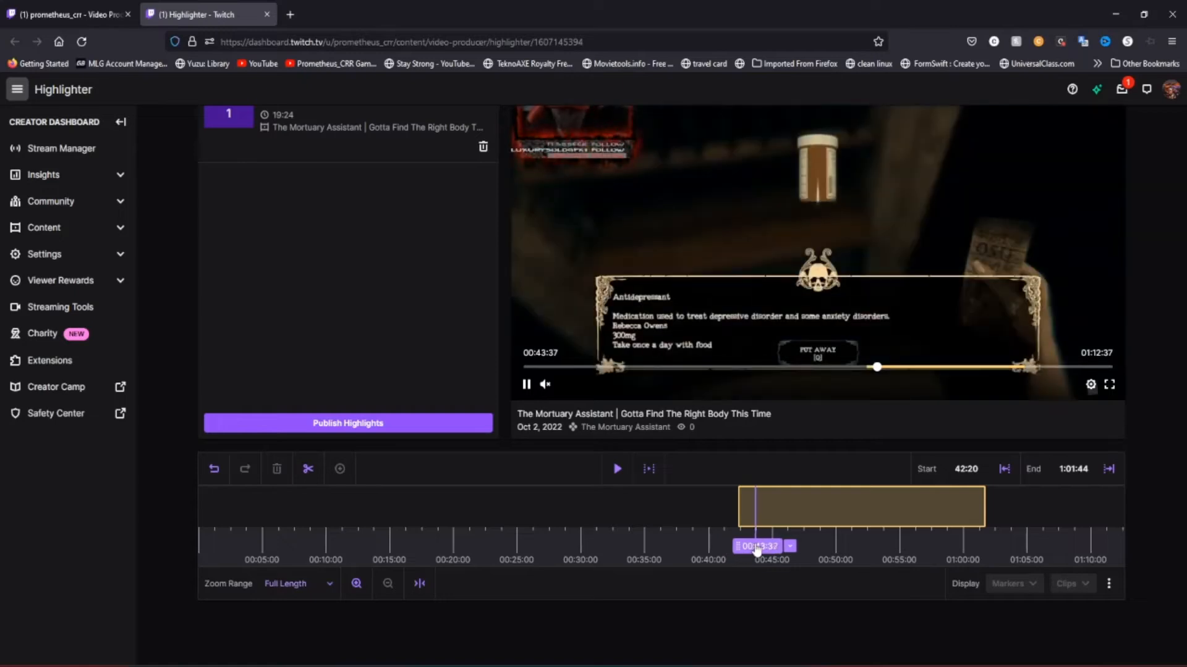
{"action": "left_click", "coordinate": [764, 549]}
{"action": "left_click_drag", "start_coordinate": [764, 547], "coordinate": [757, 547]}
{"action": "left_click", "coordinate": [1104, 469]}
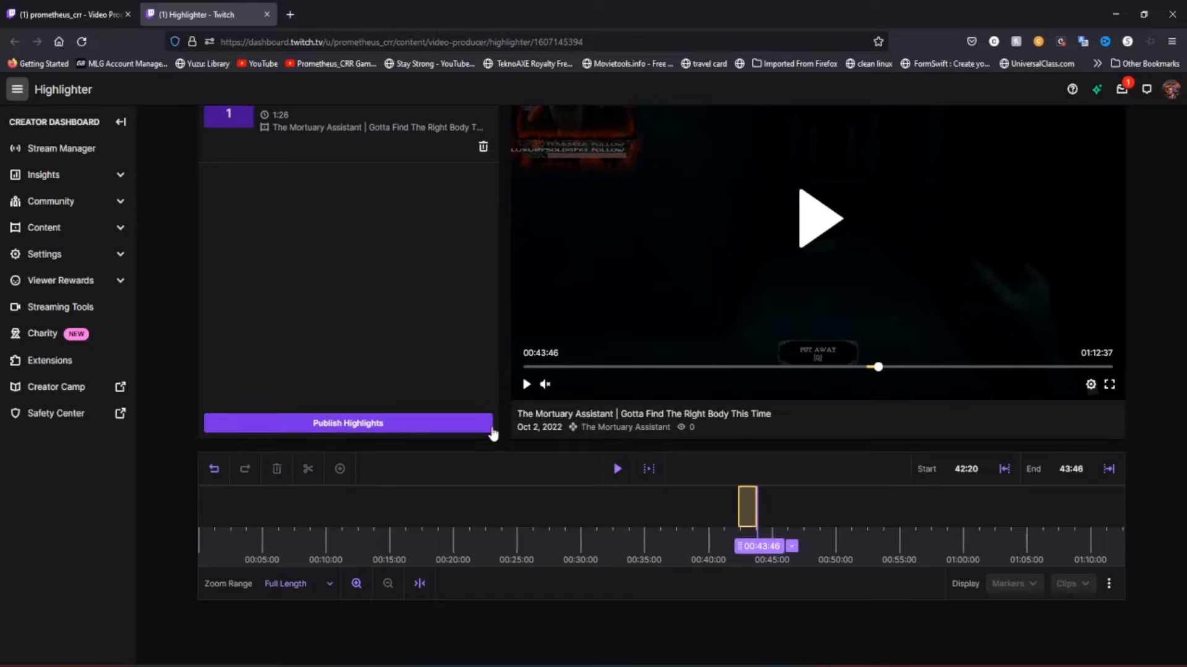
- Publish the trimmed highlight and save its video details with the default title and category
{"action": "left_click", "coordinate": [545, 384]}
{"action": "left_click", "coordinate": [362, 422]}
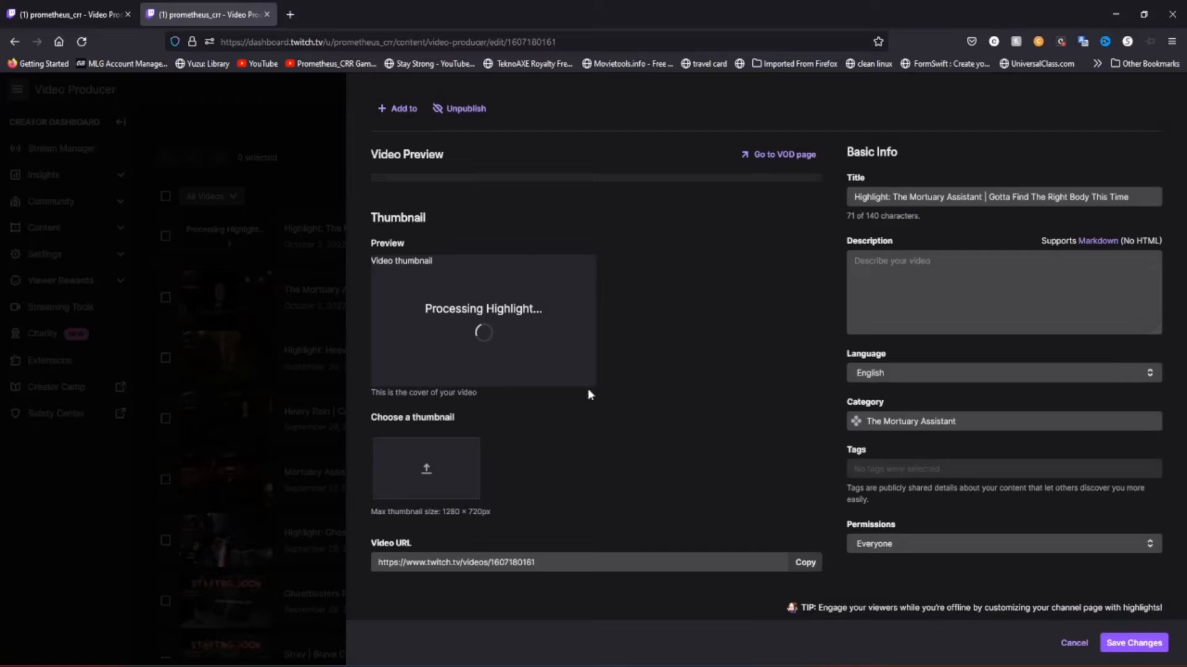
{"action": "left_click", "coordinate": [1134, 642]}
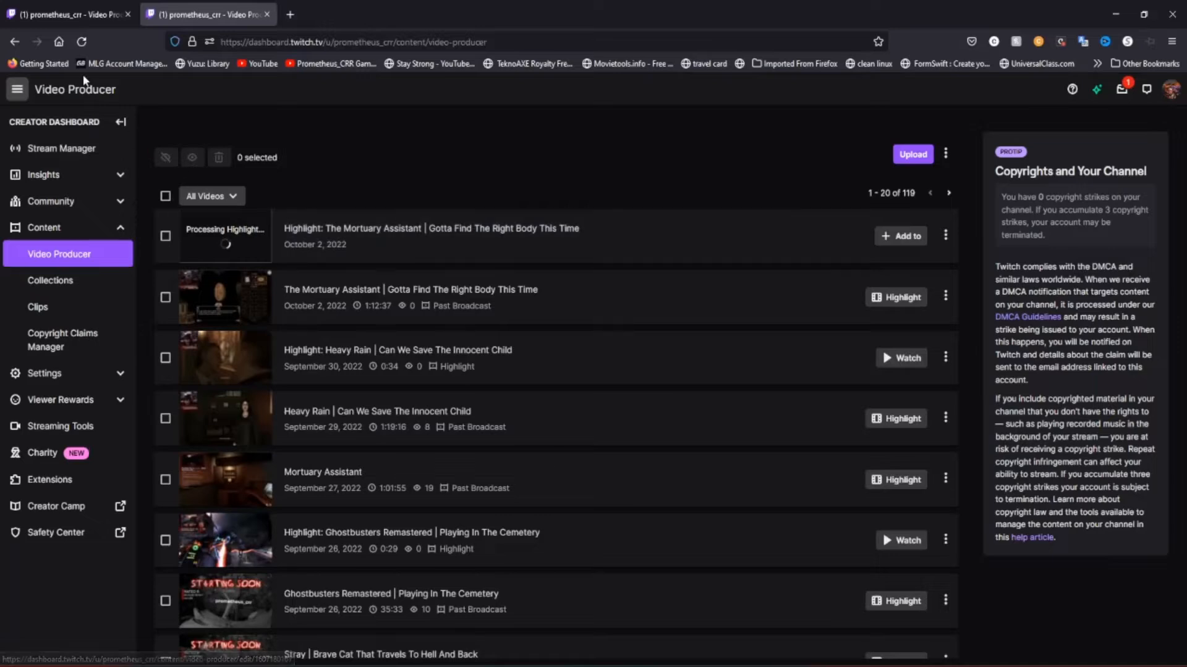
- Refresh the video list and open the options of the newly published Mortuary Assistant highlight
{"action": "left_click", "coordinate": [81, 42]}
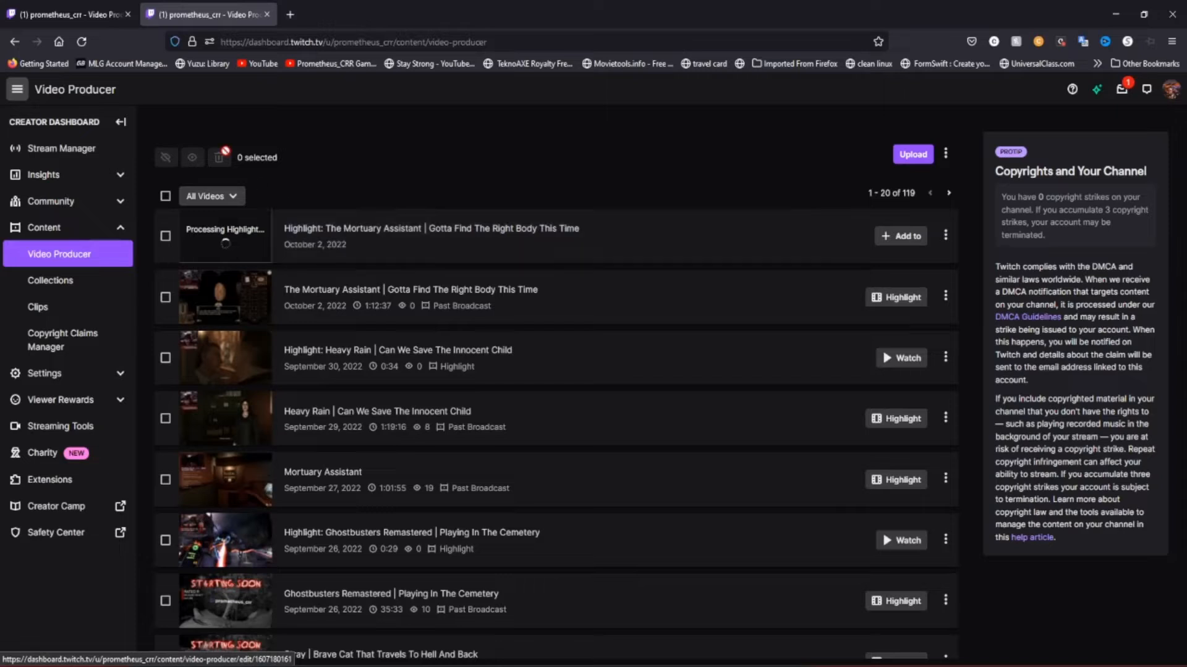
{"action": "left_click", "coordinate": [945, 235]}
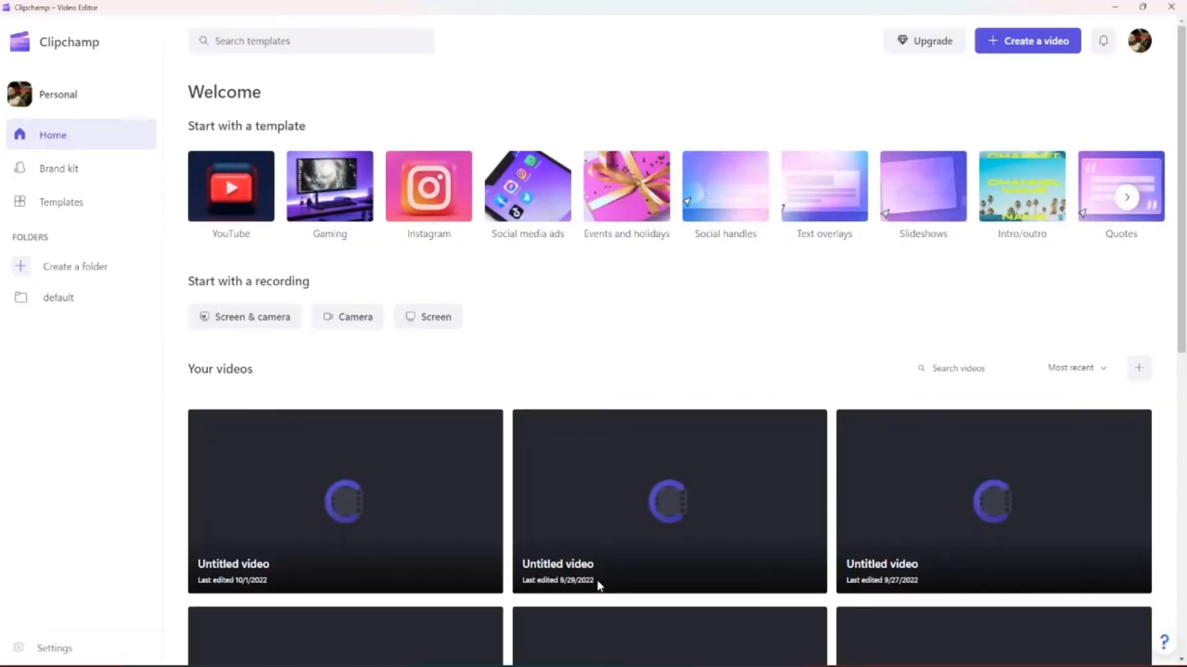
- Switch to Clipchamp, create a new video project and name it "short"
{"action": "left_click", "coordinate": [1035, 45]}
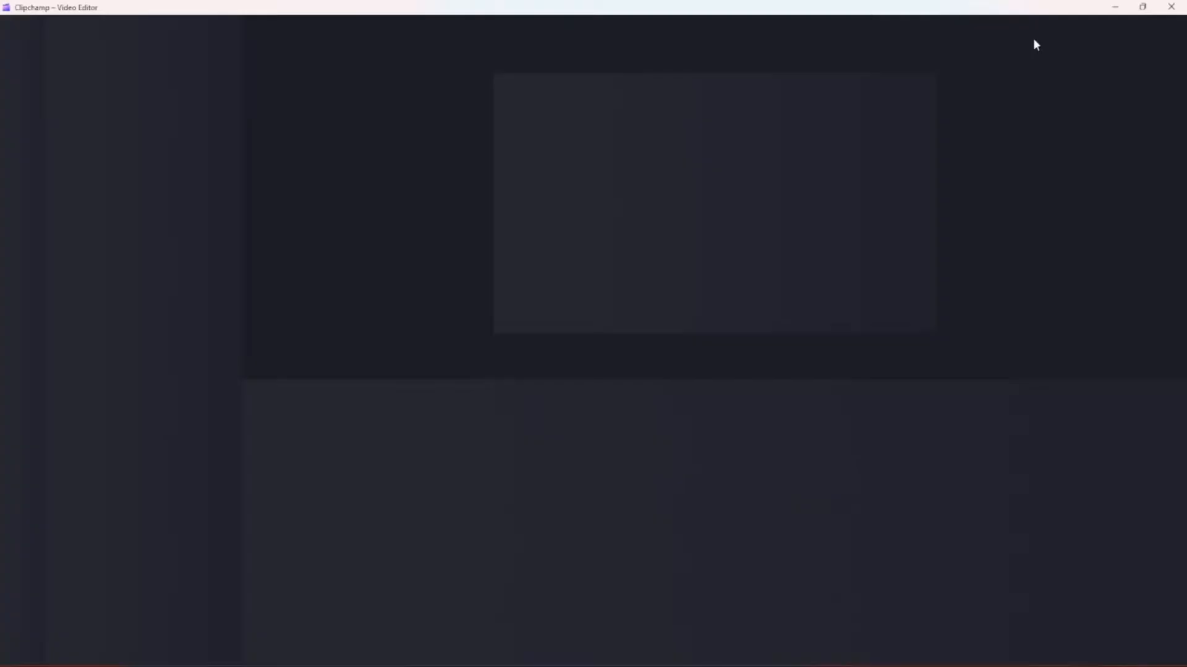
{"action": "left_click", "coordinate": [384, 49]}
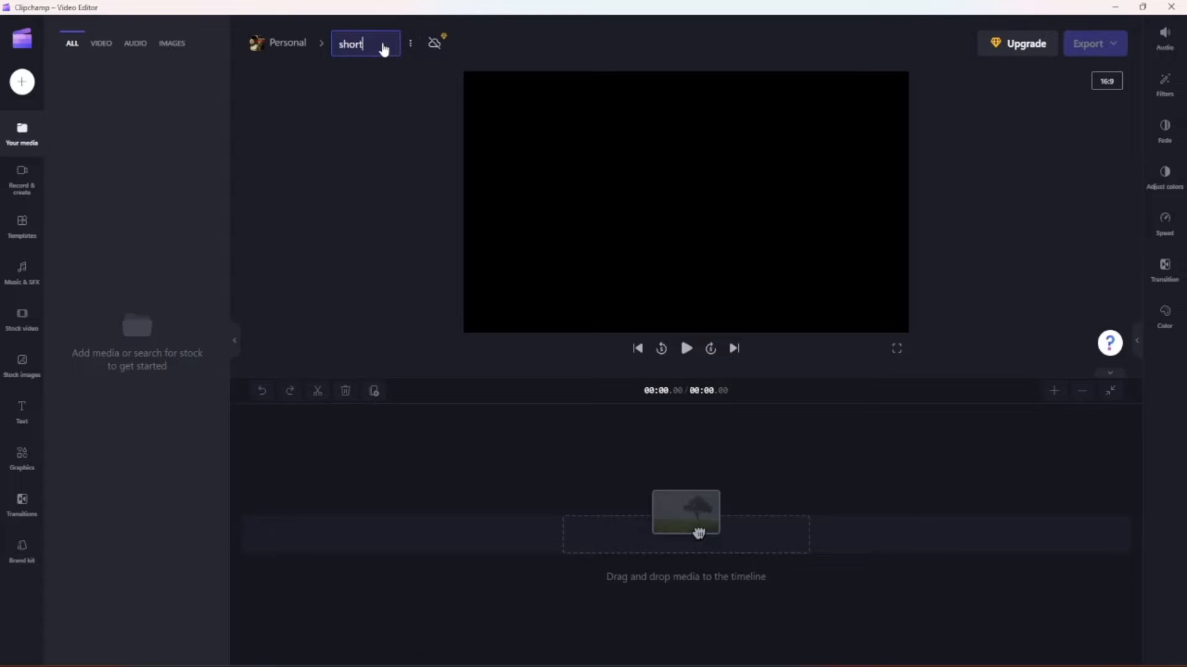
{"action": "key", "text": "Return"}
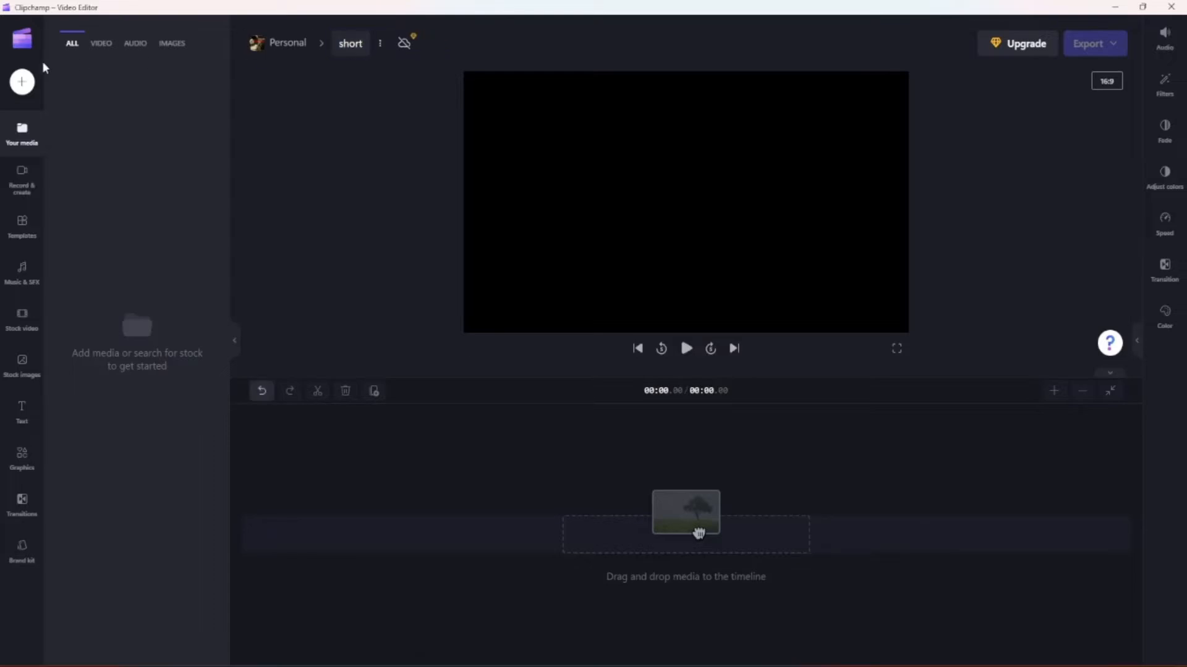
{"action": "left_click", "coordinate": [23, 85]}
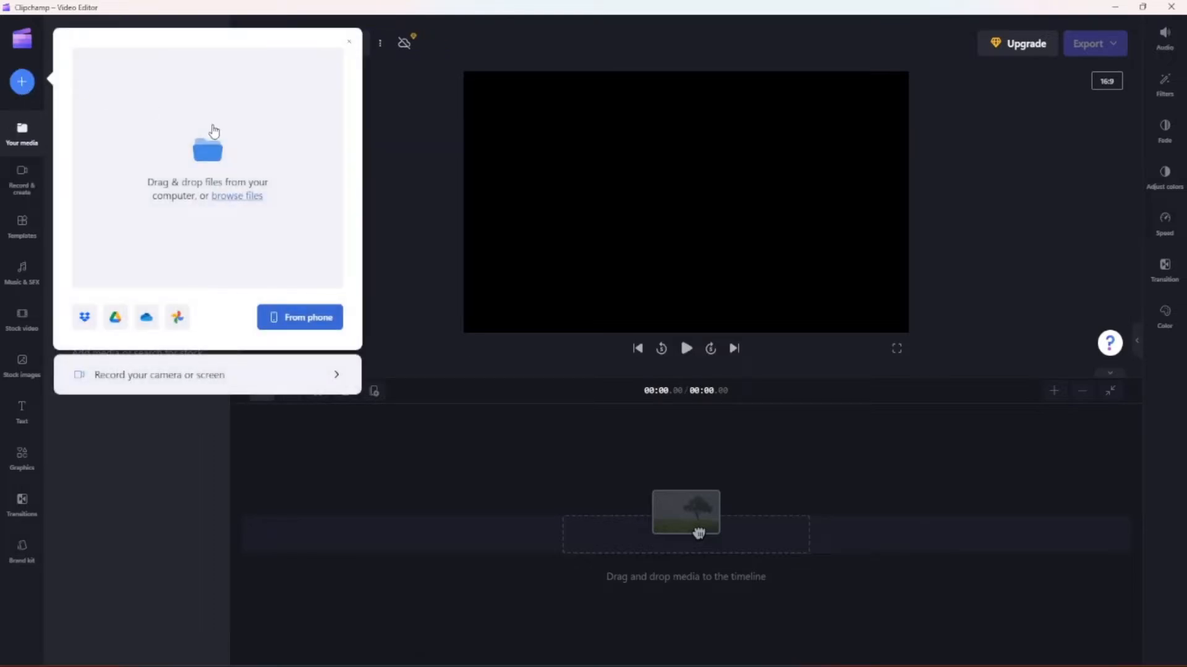
{"action": "left_click", "coordinate": [237, 196]}
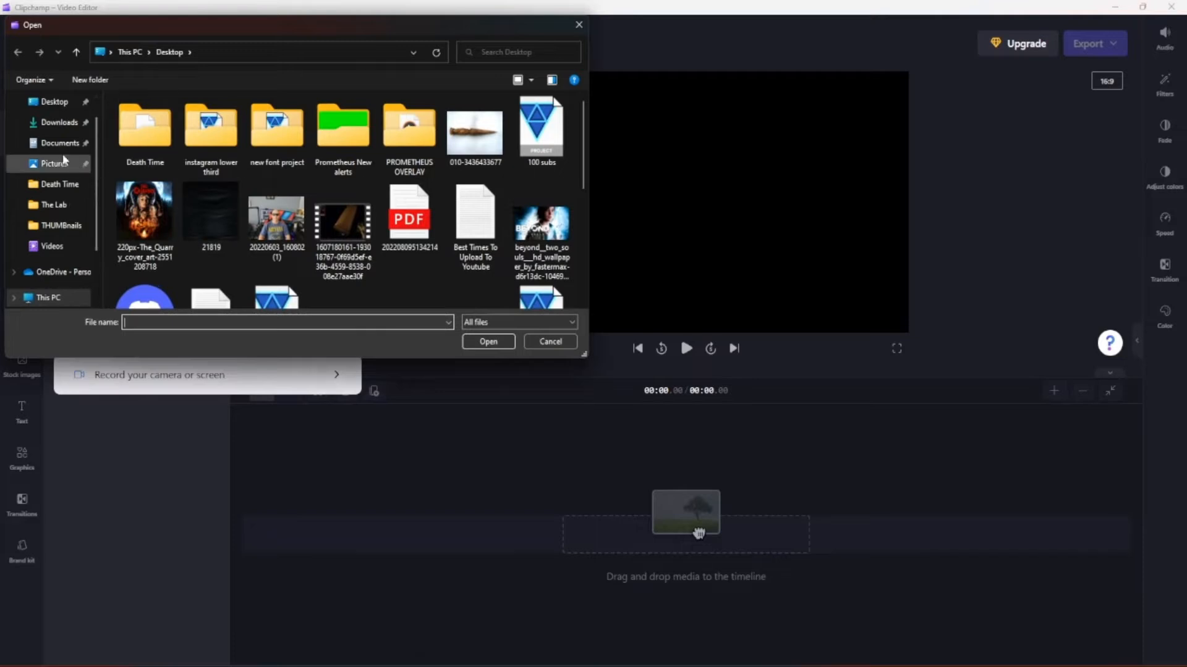
{"action": "left_click", "coordinate": [53, 106]}
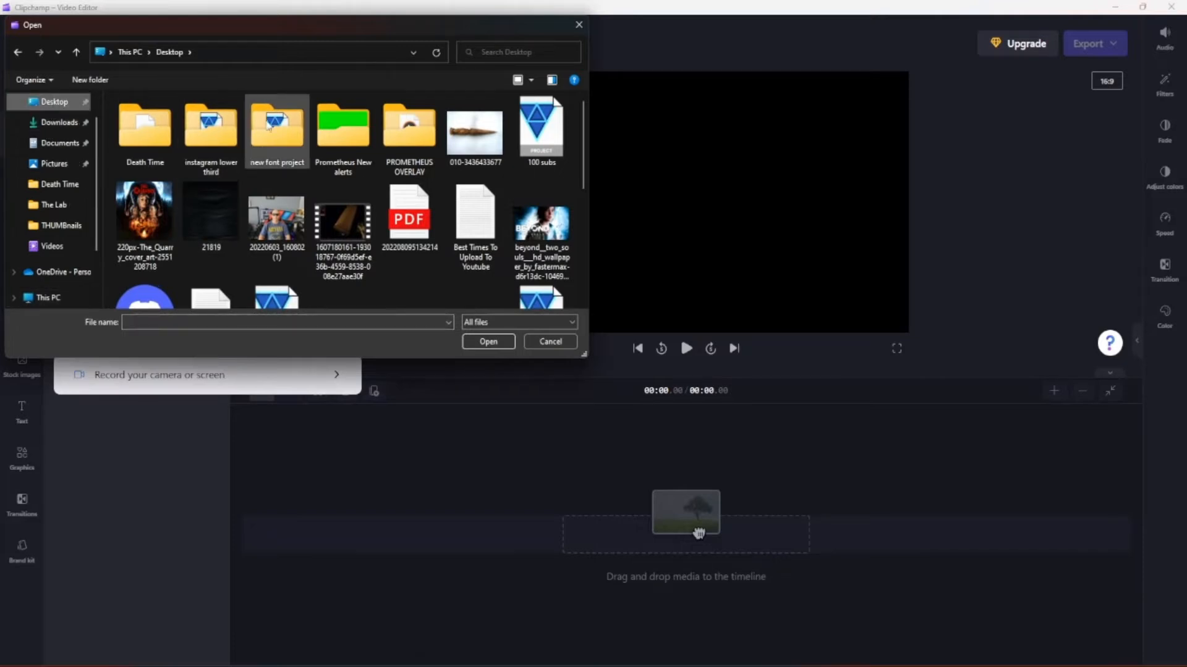
{"action": "left_click", "coordinate": [343, 209]}
{"action": "left_click", "coordinate": [481, 341]}
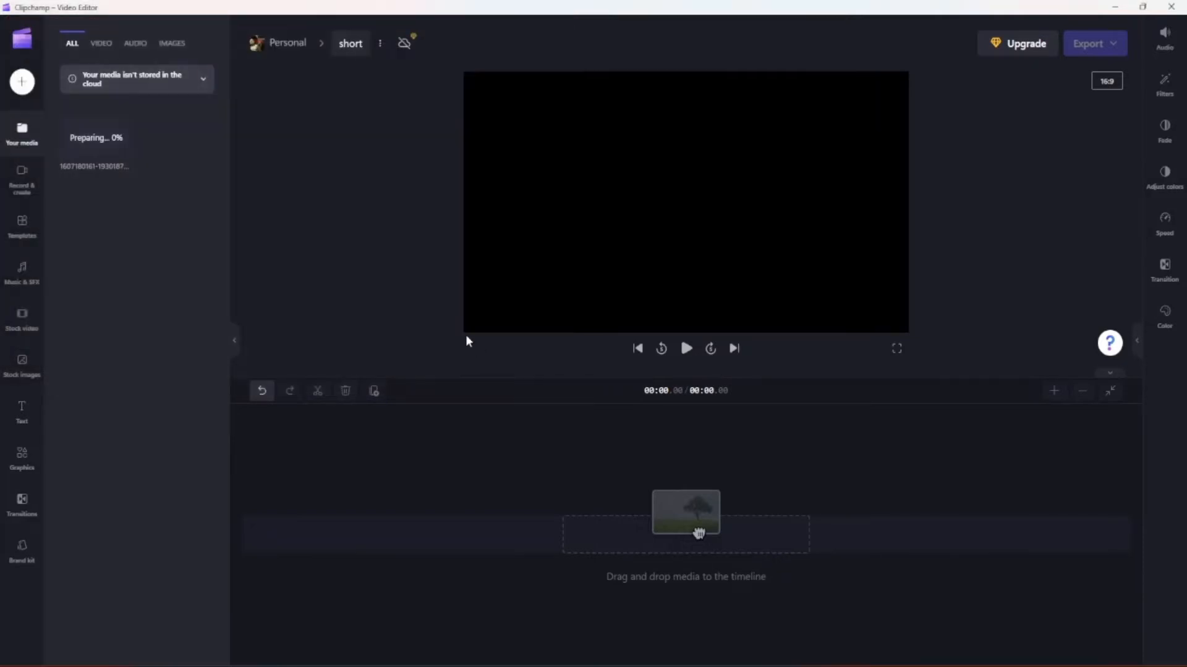
{"action": "mouse_move", "coordinate": [127, 155]}
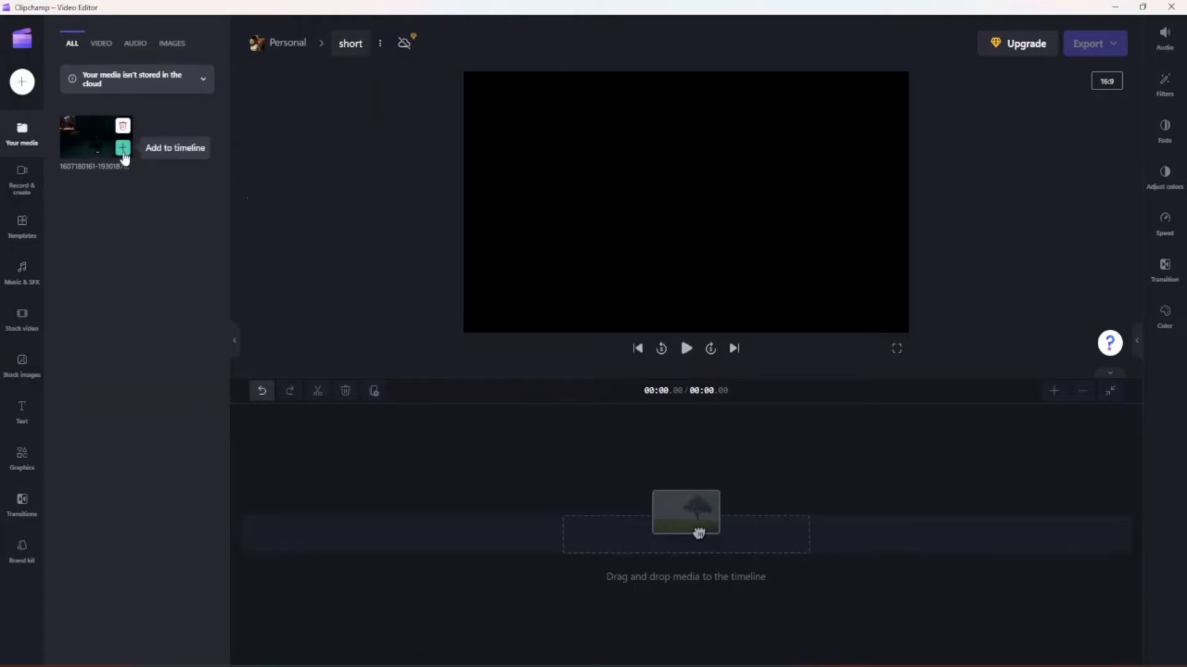
{"action": "left_click", "coordinate": [123, 151]}
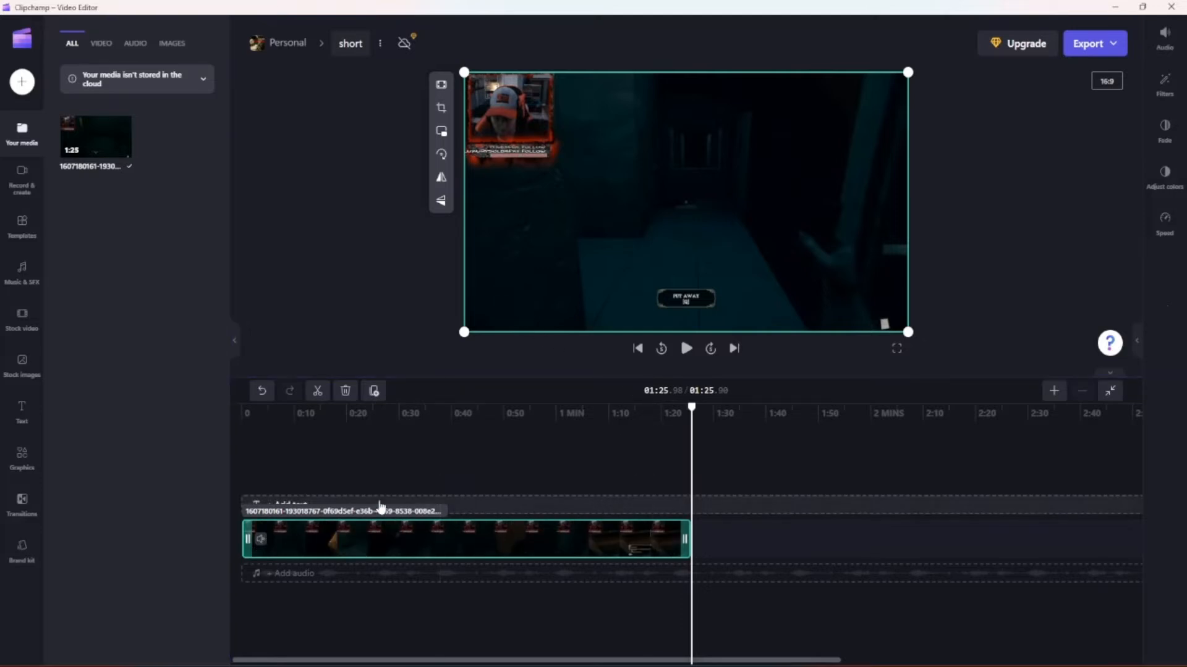
- Split the clip at 00:29.95 on the timeline and delete the part after the cut
{"action": "left_click_drag", "start_coordinate": [690, 406], "coordinate": [398, 418]}
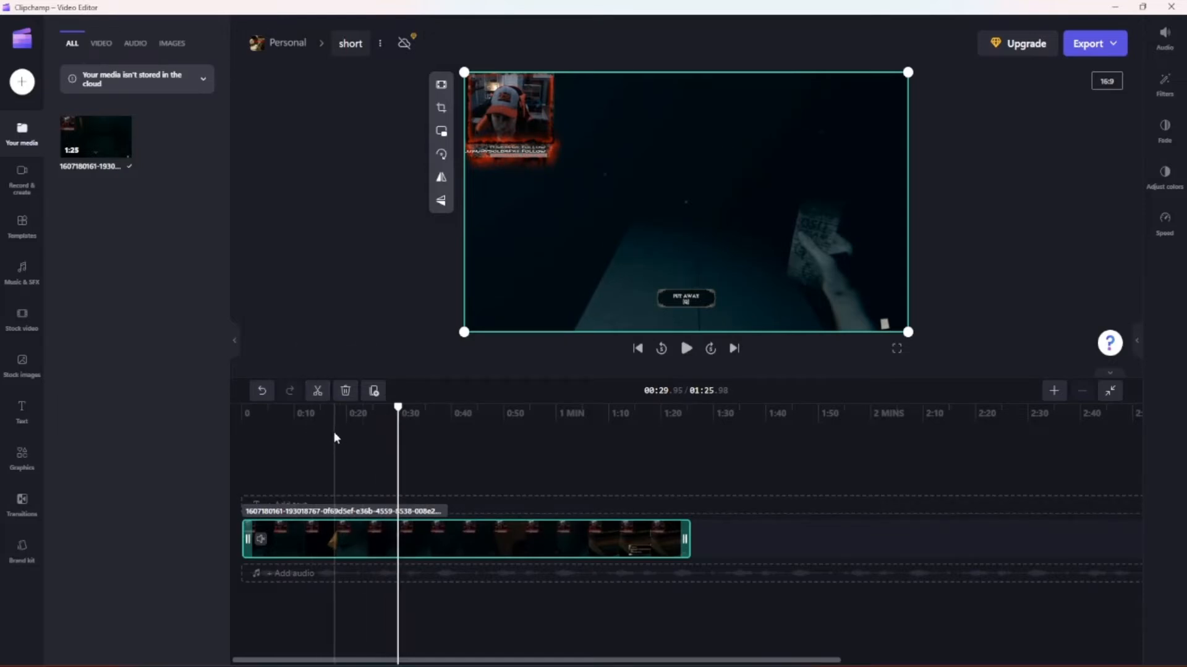
{"action": "left_click", "coordinate": [317, 391]}
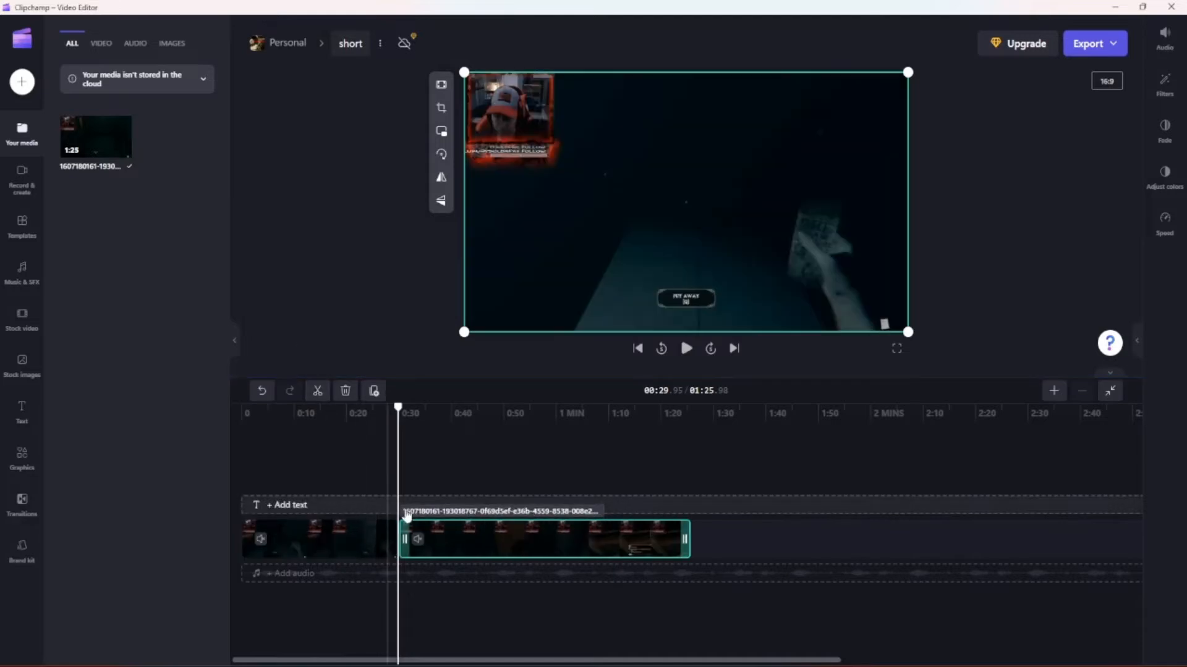
{"action": "mouse_move", "coordinate": [454, 543]}
{"action": "left_mouse_down"}
{"action": "mouse_move", "coordinate": [439, 519]}
{"action": "mouse_move", "coordinate": [443, 534]}
{"action": "left_mouse_up"}
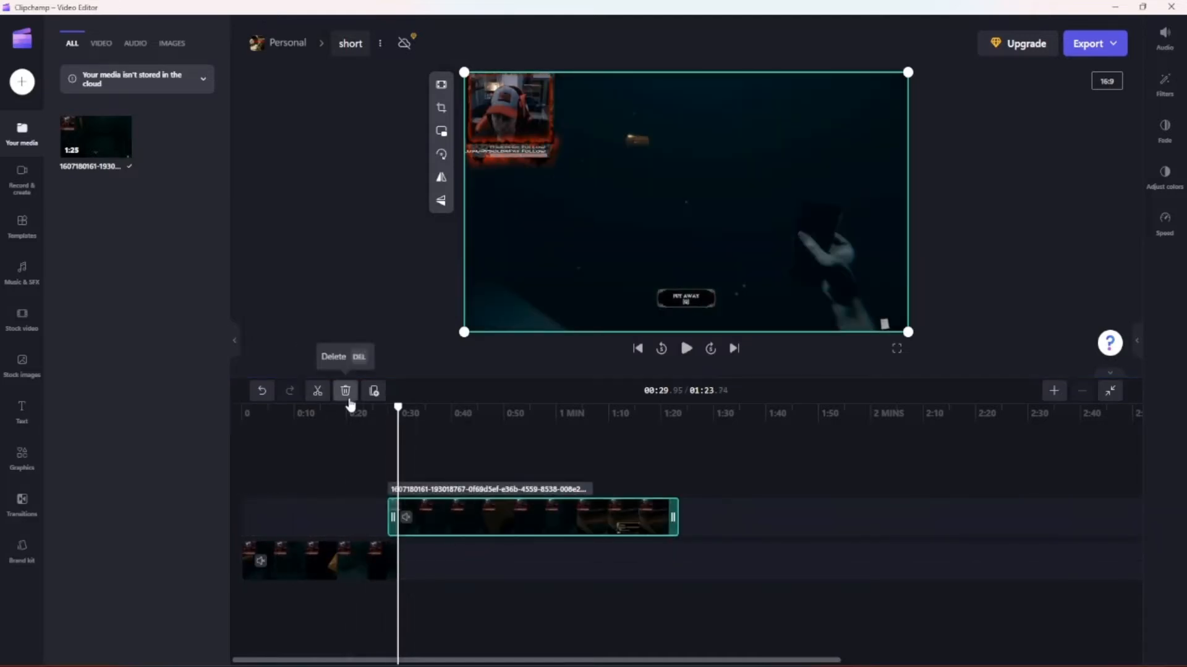
{"action": "left_click", "coordinate": [347, 393]}
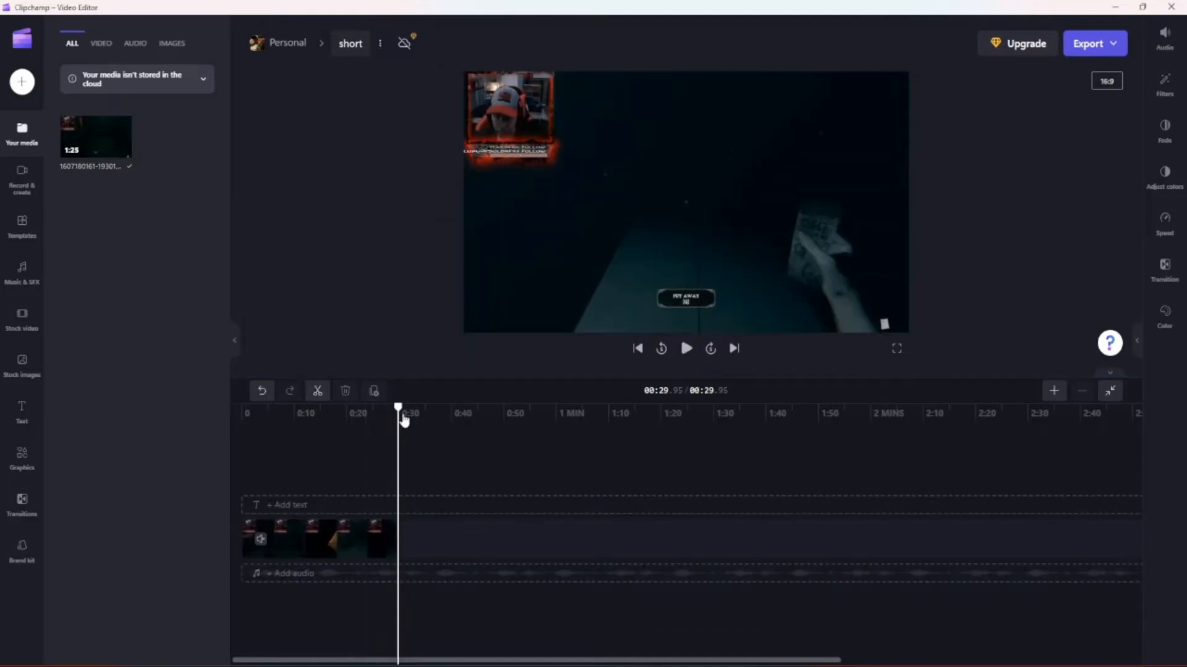
- Return the playhead to the start of the timeline and set the project's aspect ratio to 9:16
{"action": "left_click_drag", "start_coordinate": [403, 420], "coordinate": [233, 433]}
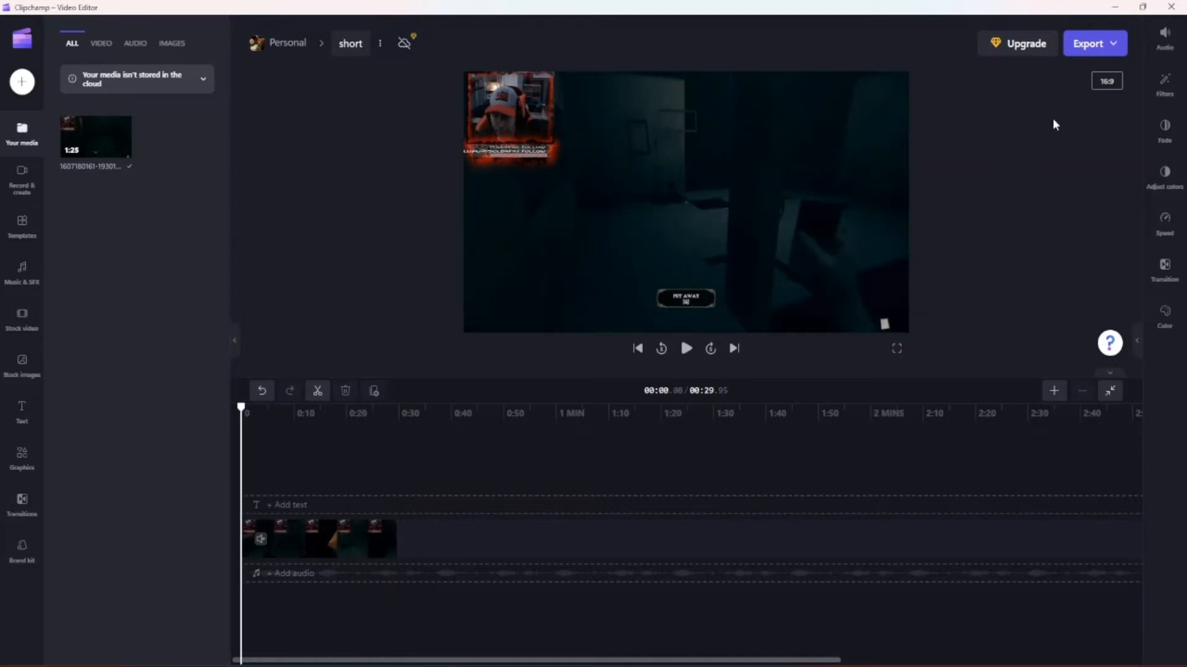
{"action": "left_click", "coordinate": [1105, 83]}
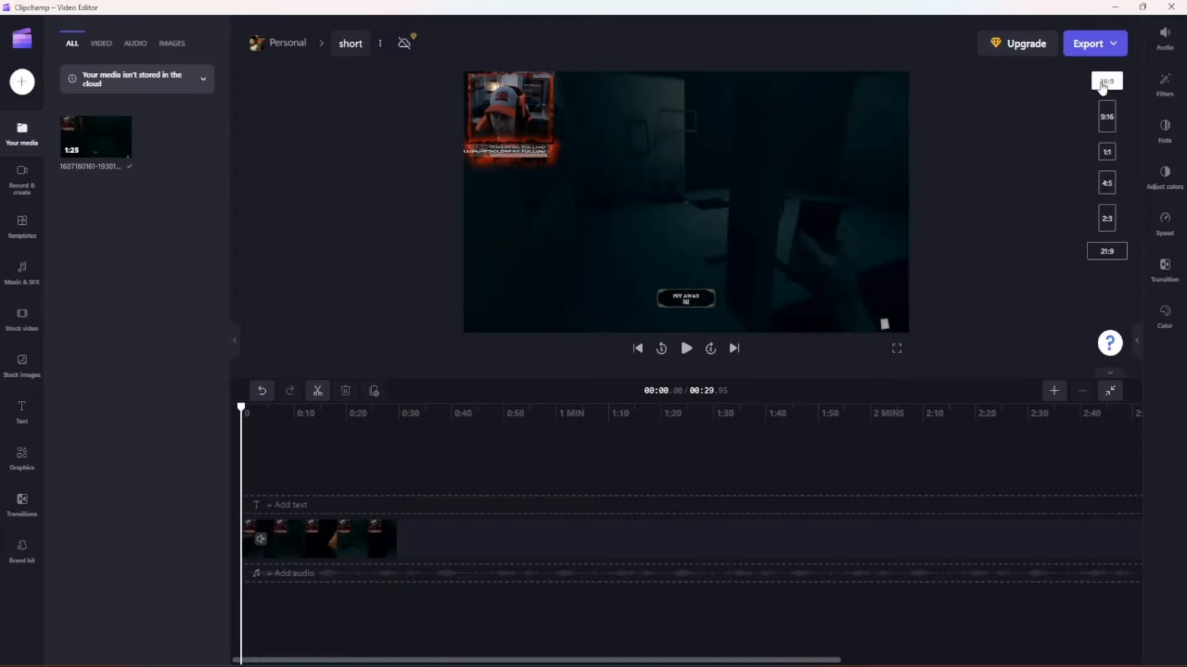
{"action": "left_click", "coordinate": [1106, 119]}
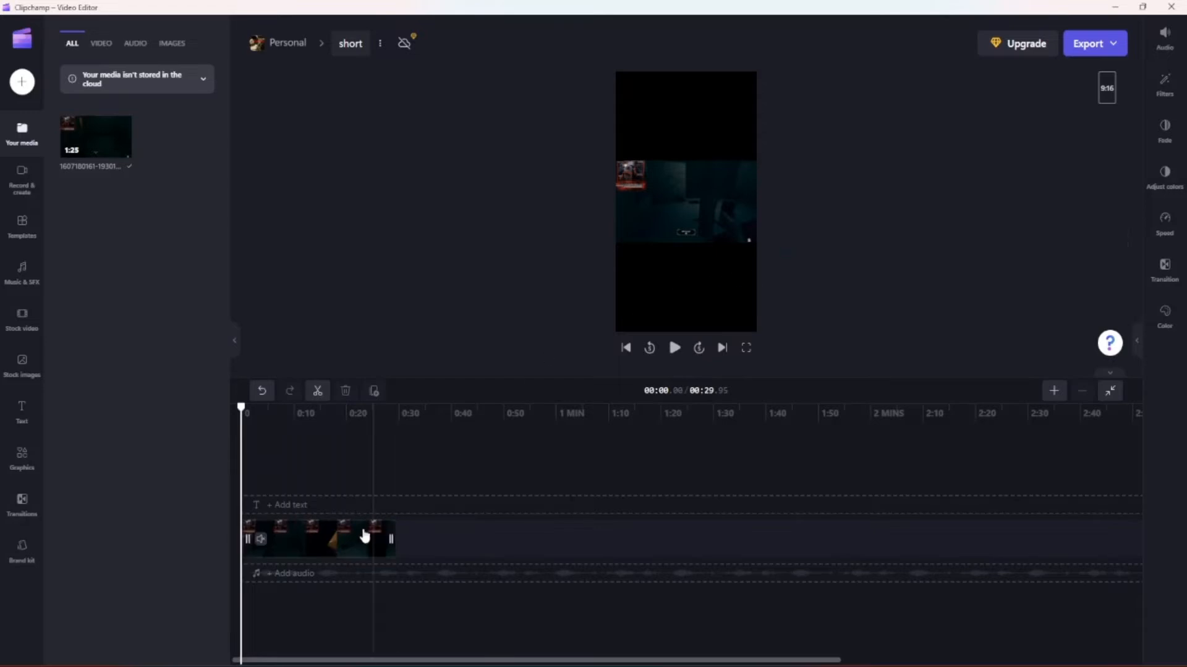
- Duplicate the clip twice and stack both copies on separate tracks above the original, all starting at 0
{"action": "left_click", "coordinate": [332, 557]}
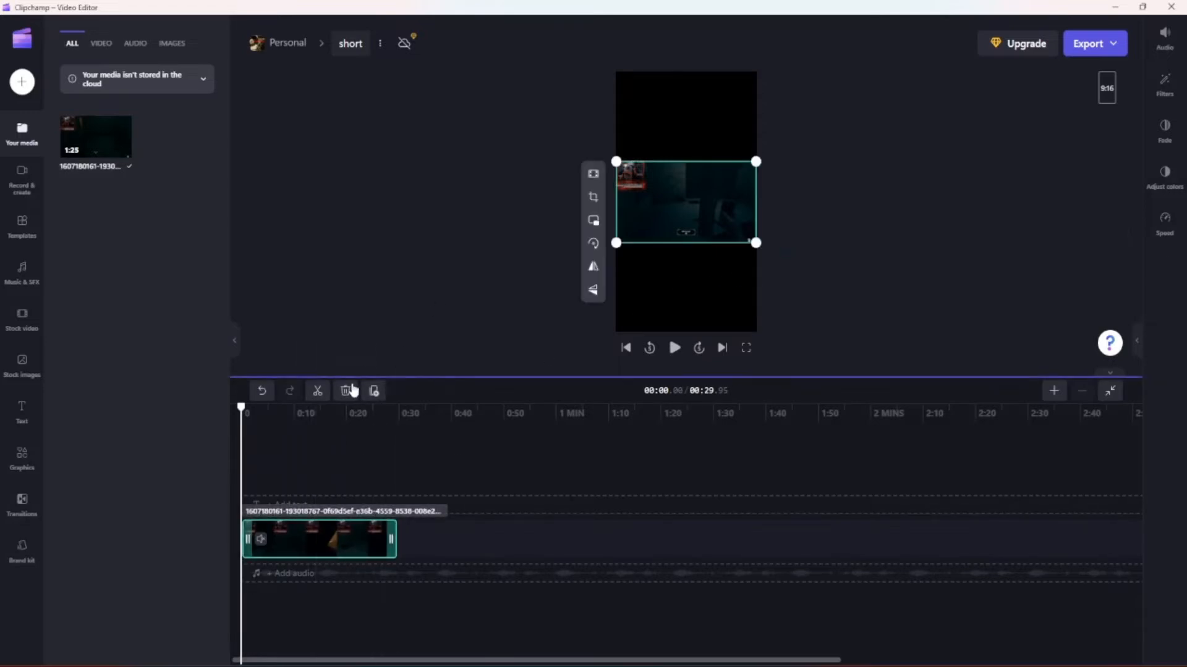
{"action": "left_click", "coordinate": [374, 398]}
{"action": "left_click", "coordinate": [373, 398]}
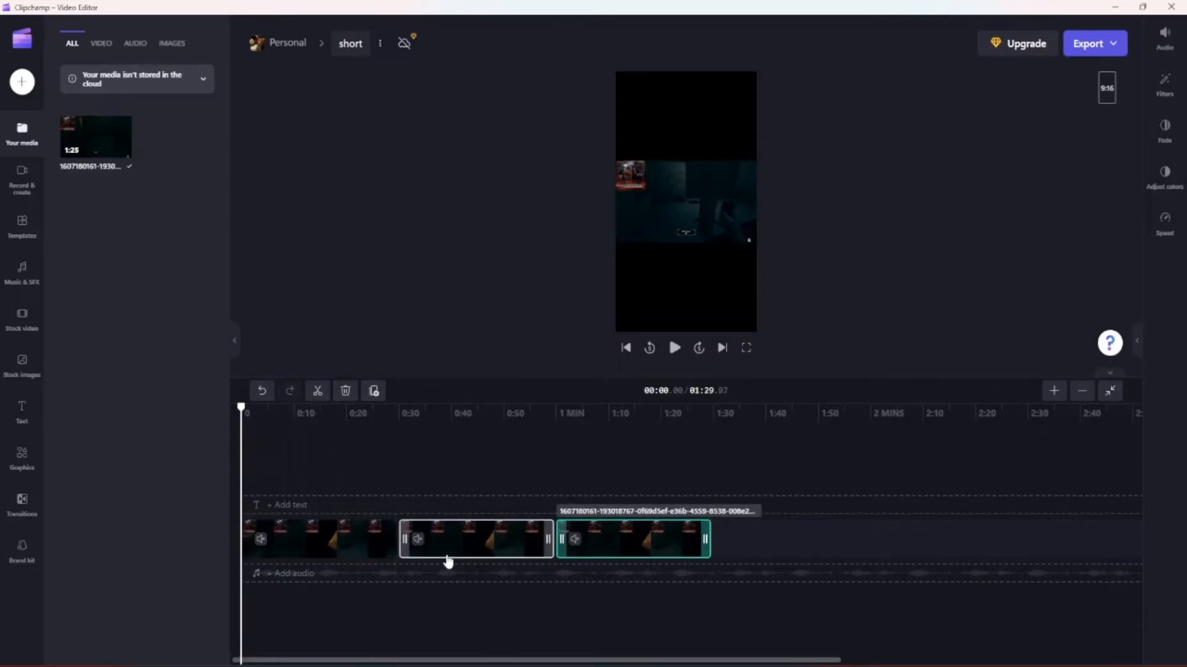
{"action": "left_click_drag", "start_coordinate": [447, 549], "coordinate": [282, 503]}
{"action": "left_click_drag", "start_coordinate": [613, 538], "coordinate": [297, 467]}
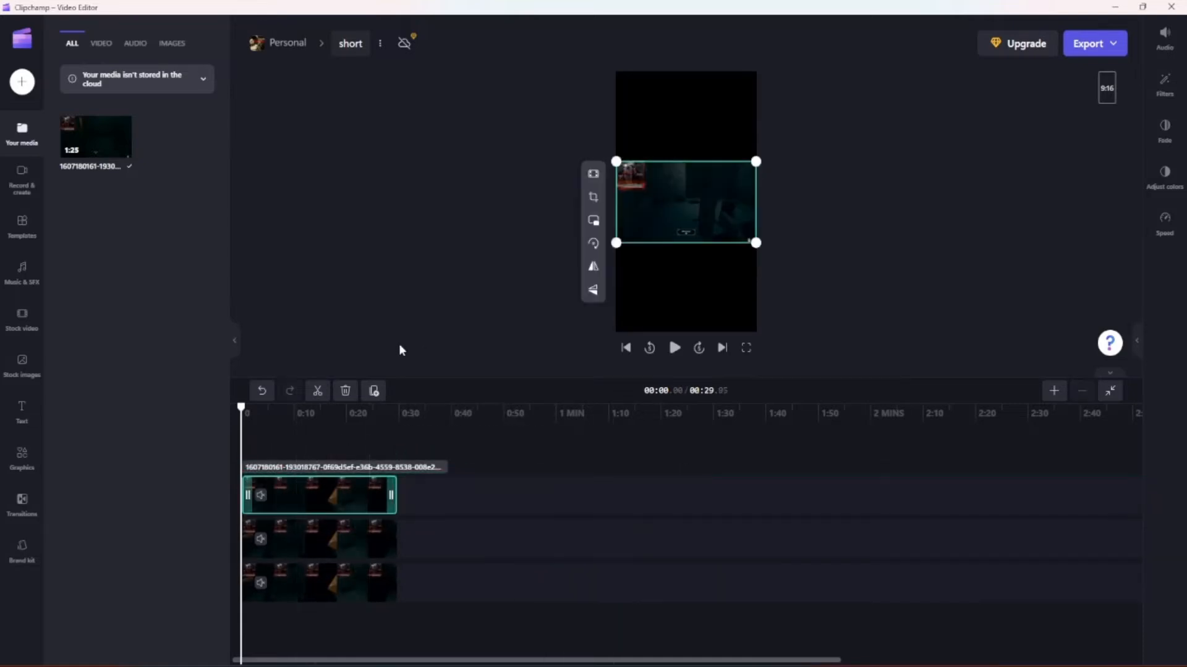
- Make the bottom-track clip fill the vertical frame and apply the Blur filter to it
{"action": "left_click", "coordinate": [310, 593]}
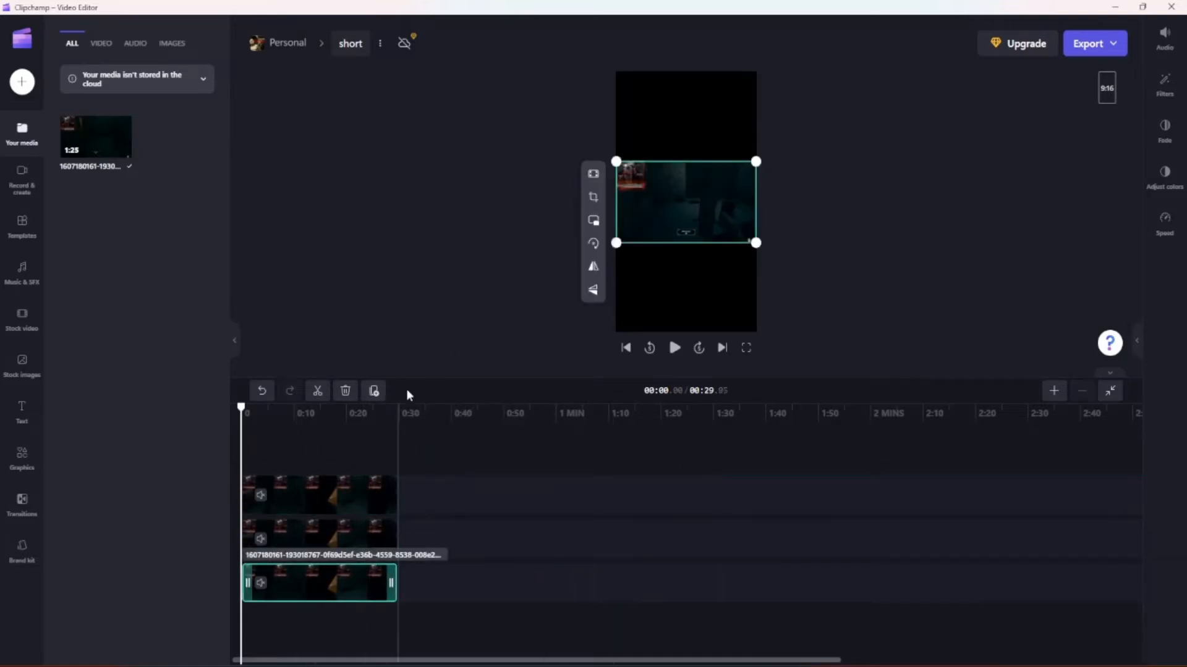
{"action": "left_click", "coordinate": [594, 173]}
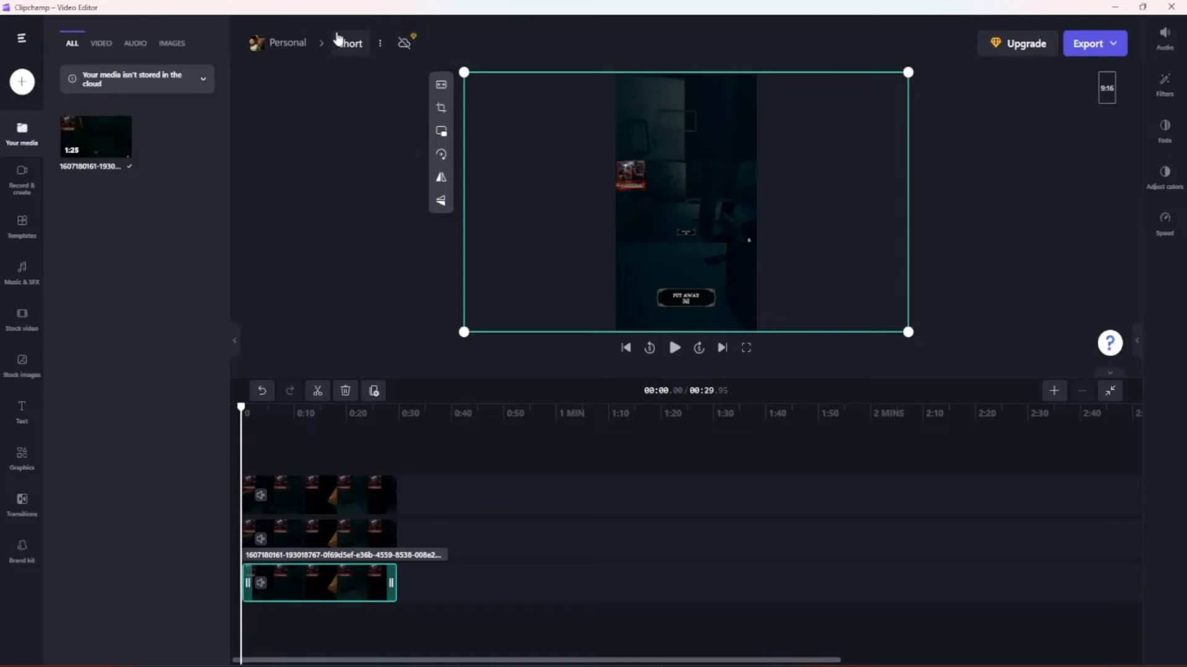
{"action": "left_click", "coordinate": [1163, 86]}
{"action": "scroll", "coordinate": [1011, 259], "scroll_direction": "down", "scroll_amount": 3}
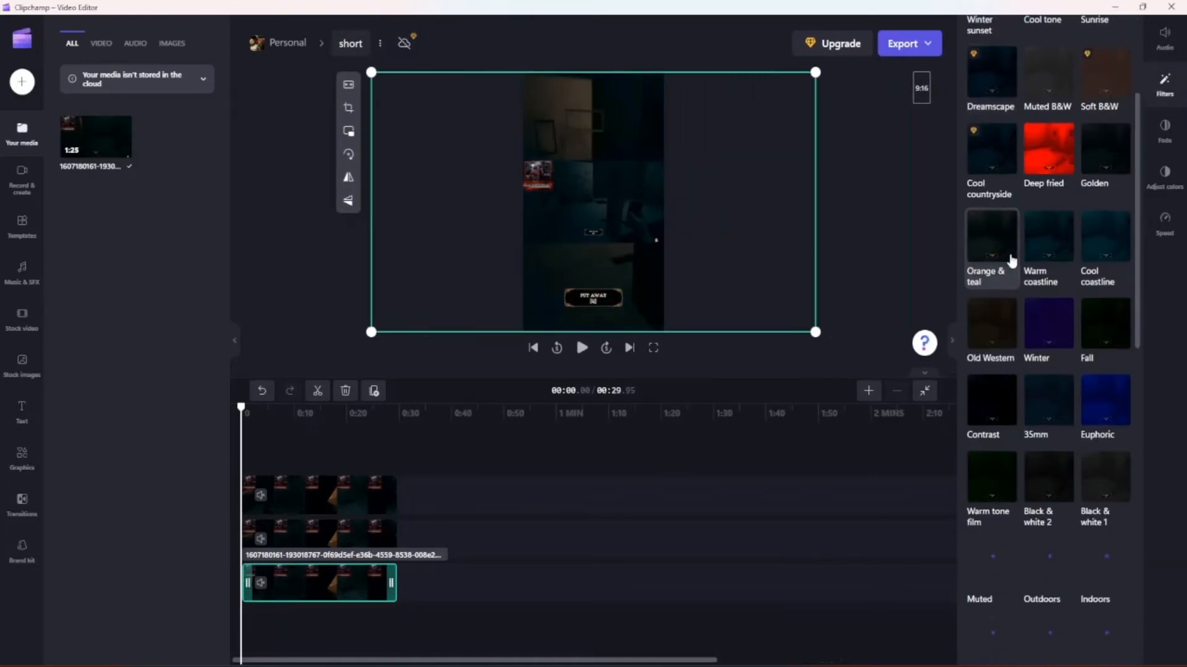
{"action": "scroll", "coordinate": [1012, 278], "scroll_direction": "down", "scroll_amount": 5}
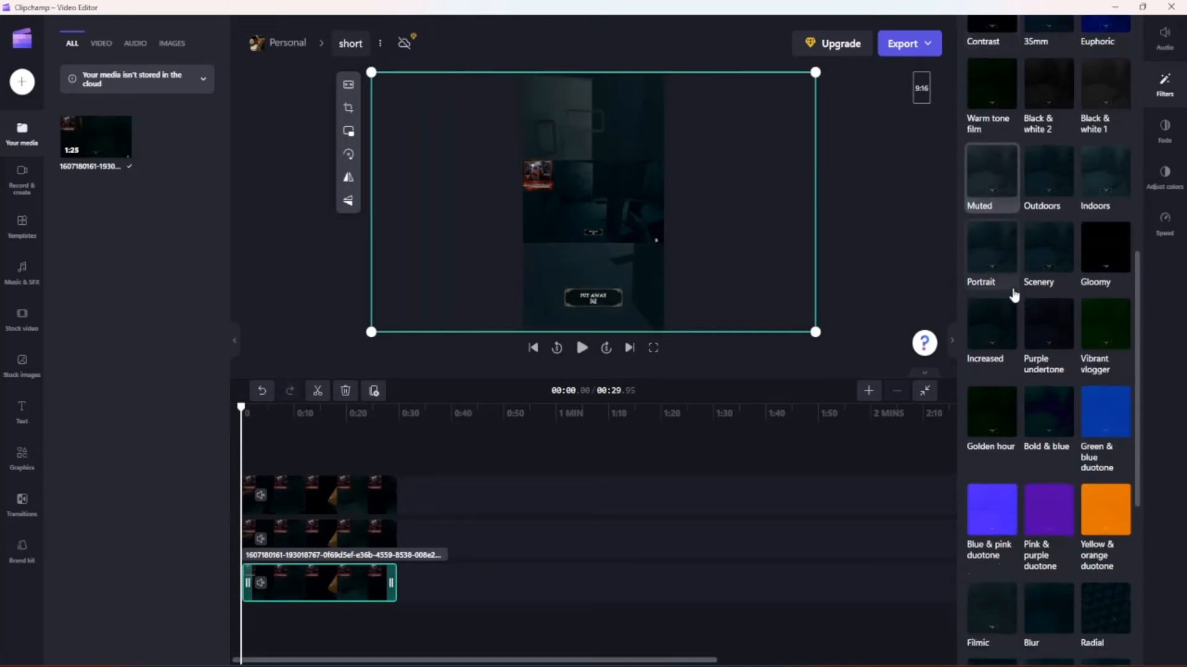
{"action": "scroll", "coordinate": [1014, 297], "scroll_direction": "down", "scroll_amount": 2}
{"action": "left_click", "coordinate": [1051, 492]}
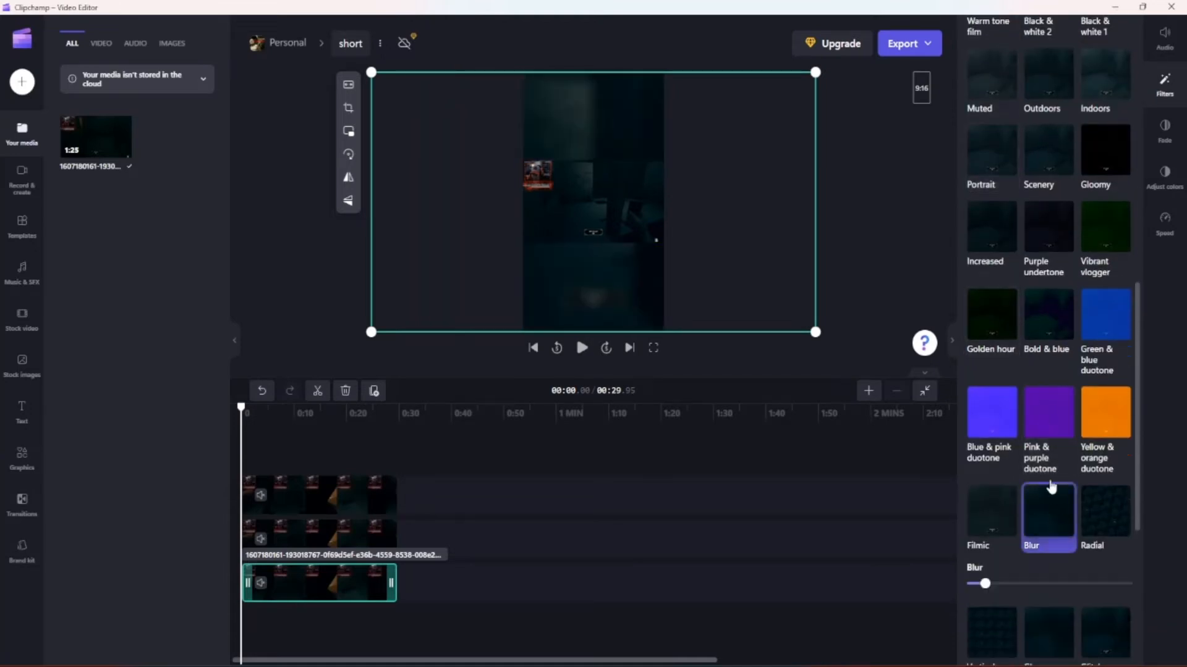
- Move the middle-track clip to the top of the vertical frame and enlarge it until its webcam picture fills most of the frame's width
{"action": "left_click", "coordinate": [873, 216]}
{"action": "left_click", "coordinate": [304, 541]}
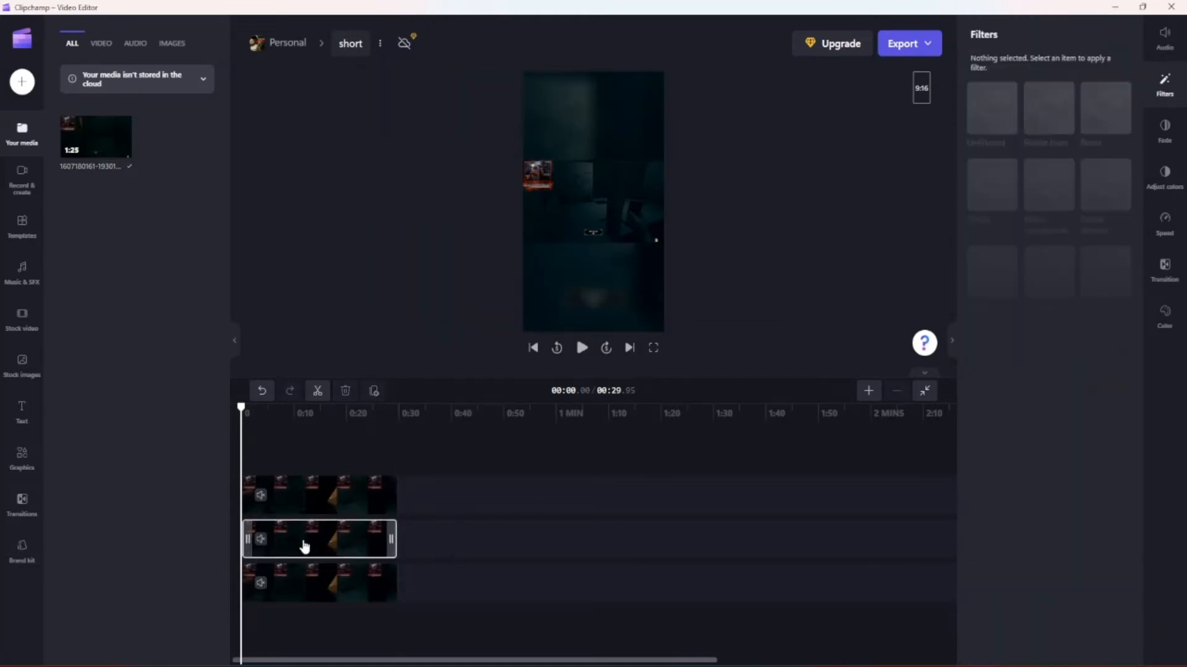
{"action": "left_click_drag", "start_coordinate": [593, 176], "coordinate": [605, 100]}
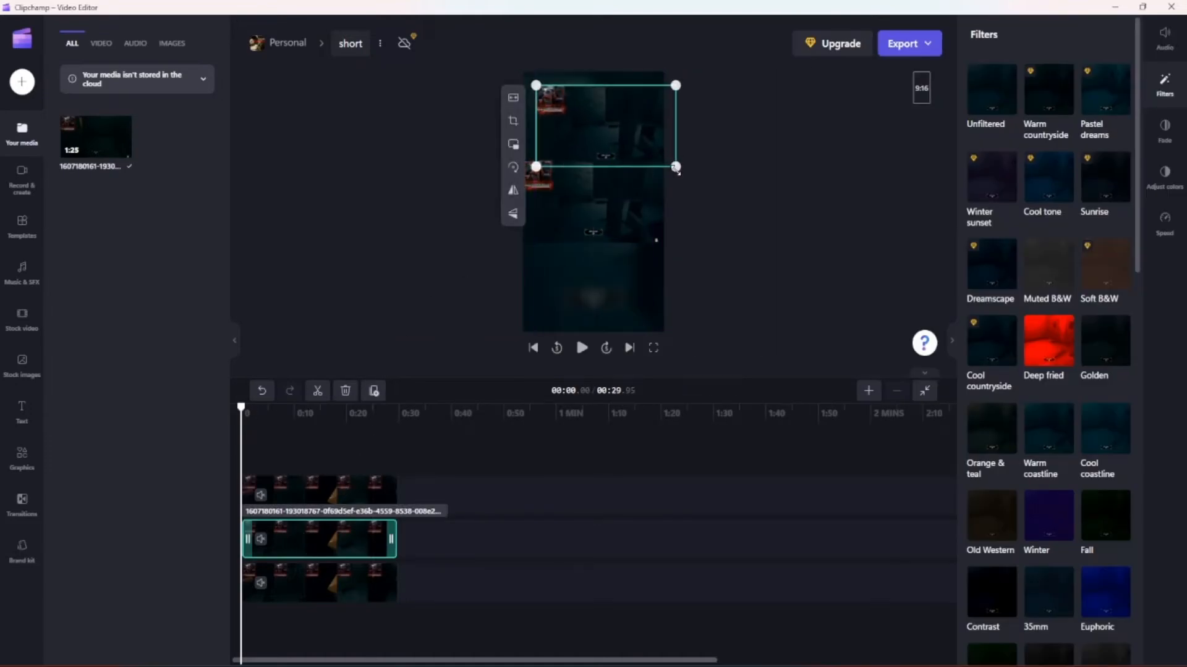
{"action": "left_click_drag", "start_coordinate": [673, 164], "coordinate": [1029, 349]}
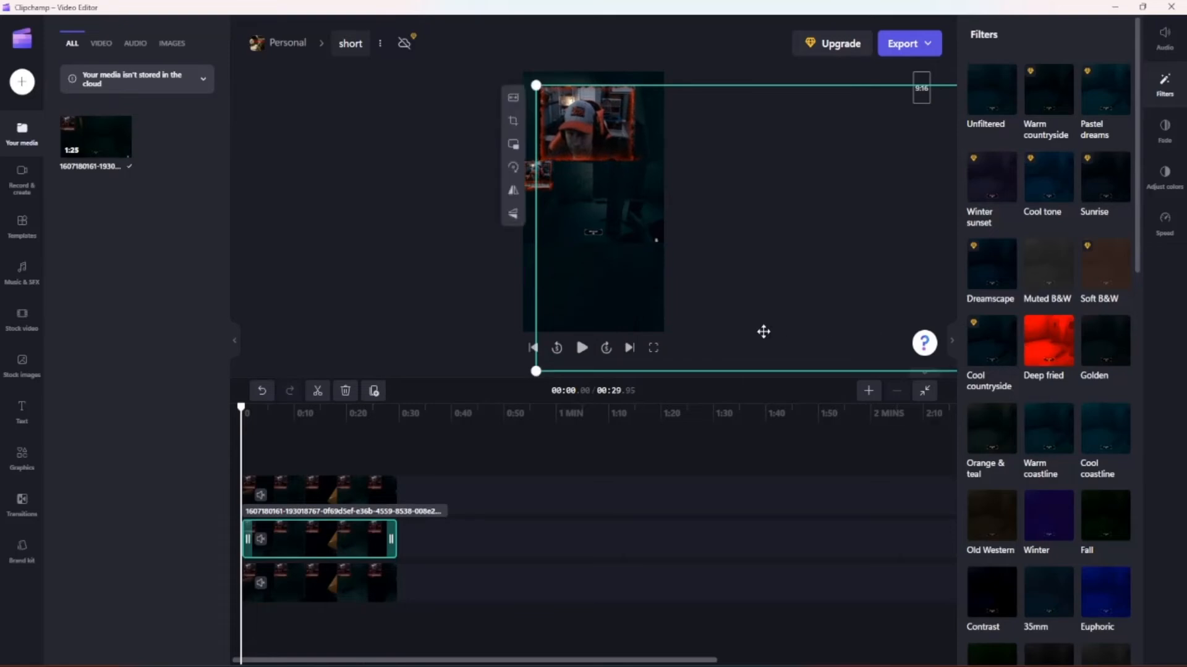
{"action": "left_click_drag", "start_coordinate": [616, 307], "coordinate": [605, 284]}
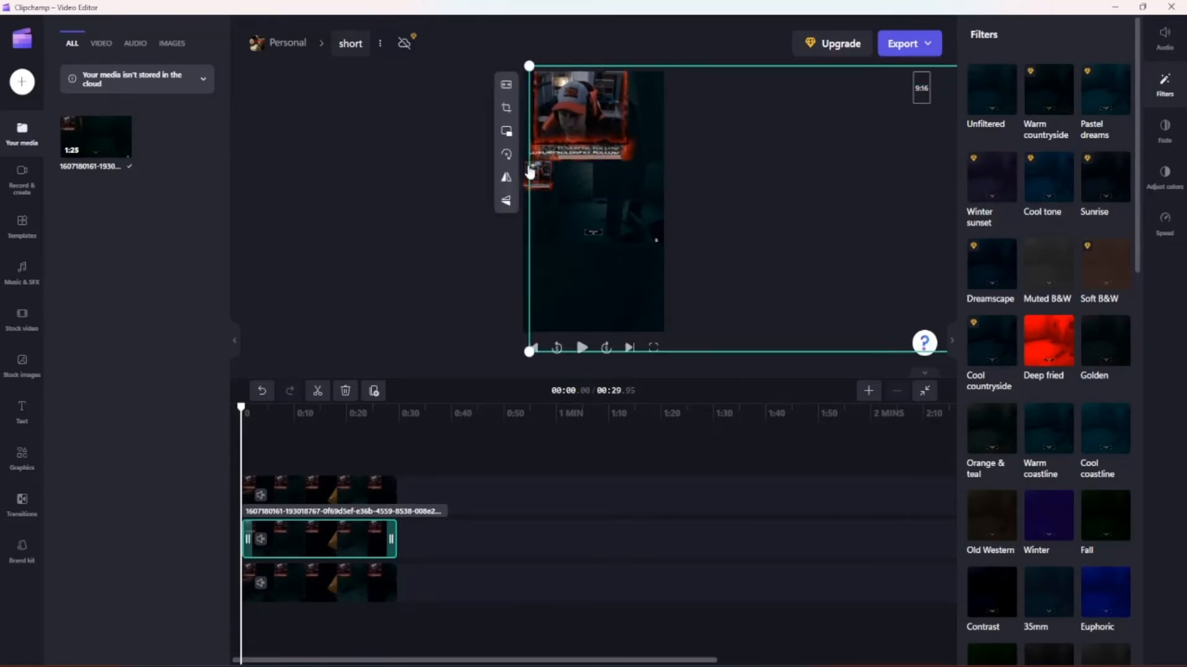
- Crop the enlarged middle-track clip down to just the webcam picture, trimming its edges to the webcam border
{"action": "left_click", "coordinate": [506, 106]}
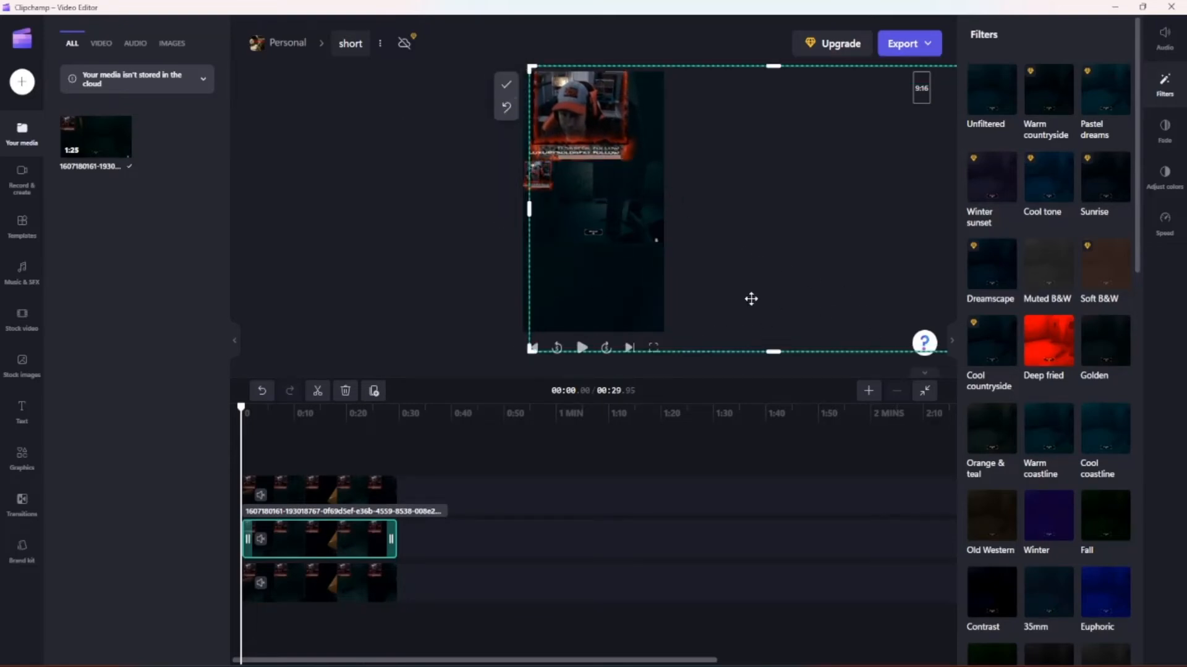
{"action": "left_click", "coordinate": [837, 317]}
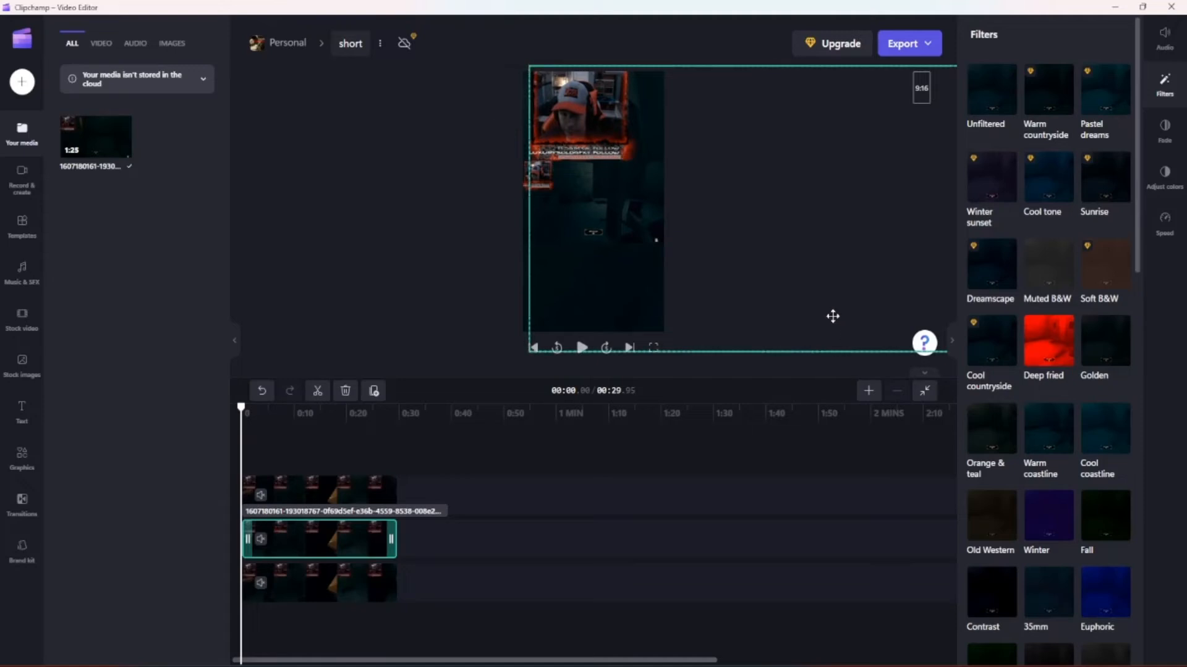
{"action": "left_click", "coordinate": [952, 342]}
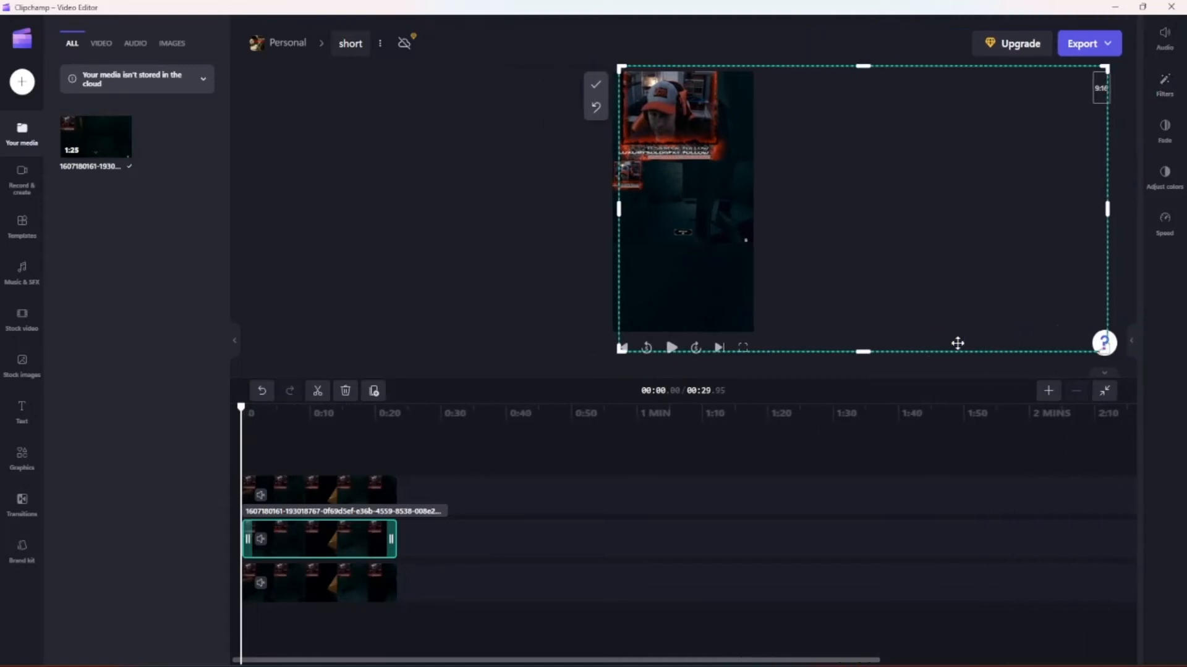
{"action": "left_click_drag", "start_coordinate": [1110, 346], "coordinate": [722, 148]}
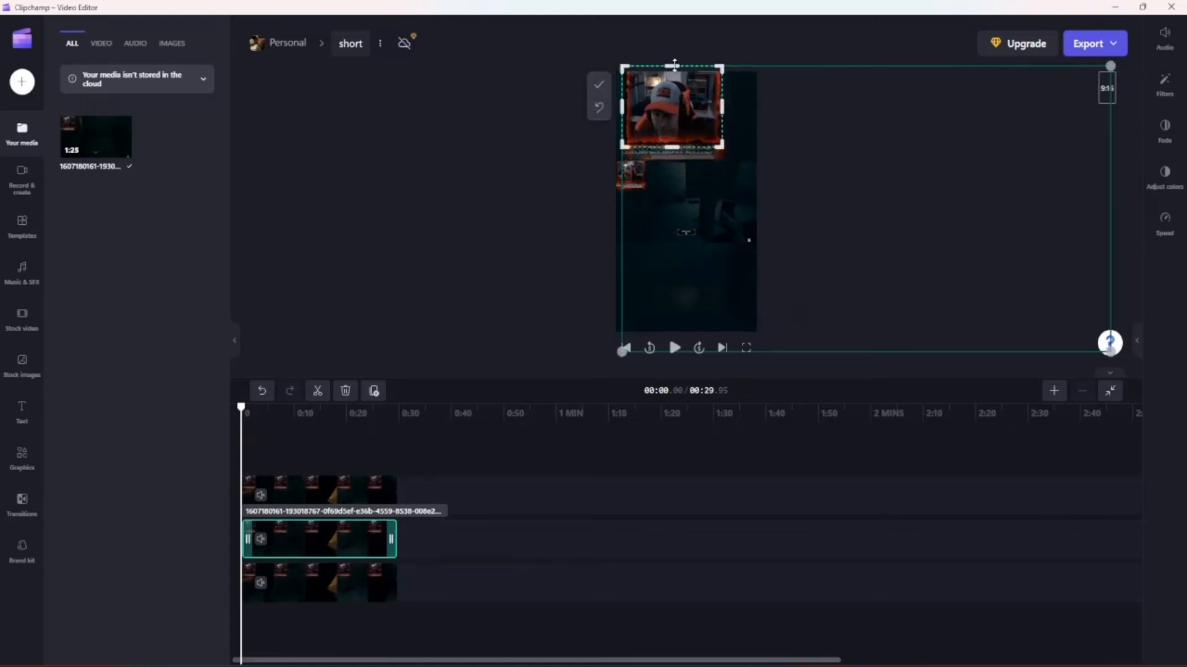
{"action": "left_click_drag", "start_coordinate": [673, 65], "coordinate": [676, 72]}
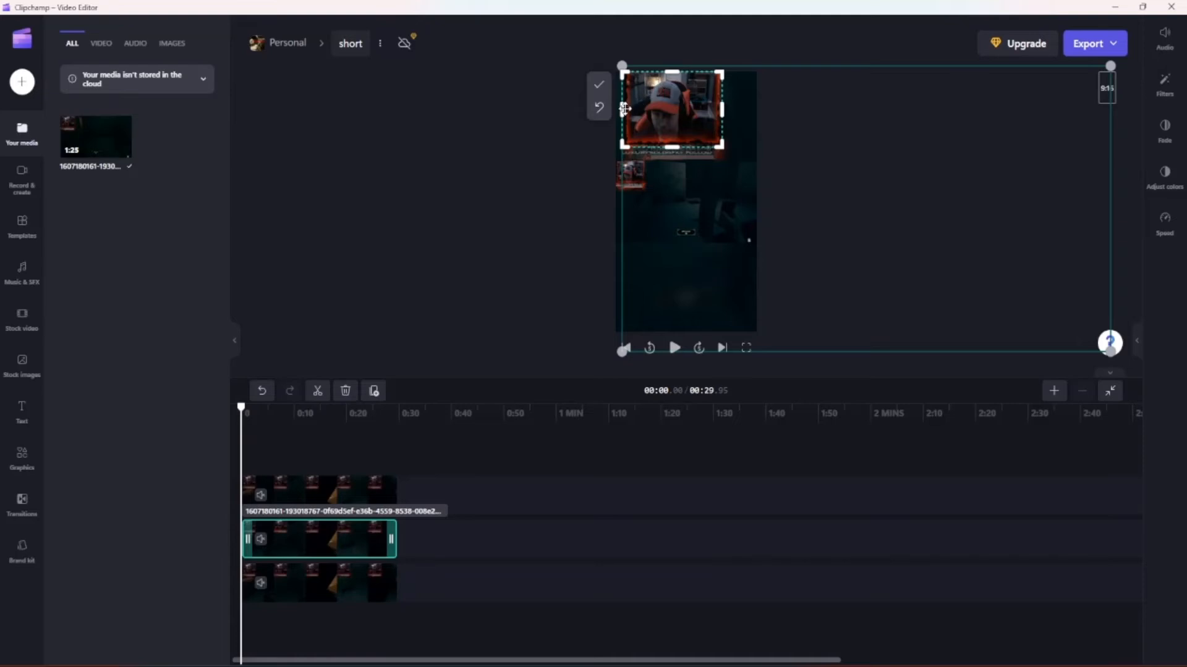
{"action": "left_click_drag", "start_coordinate": [623, 109], "coordinate": [626, 108]}
{"action": "left_click", "coordinate": [603, 84]}
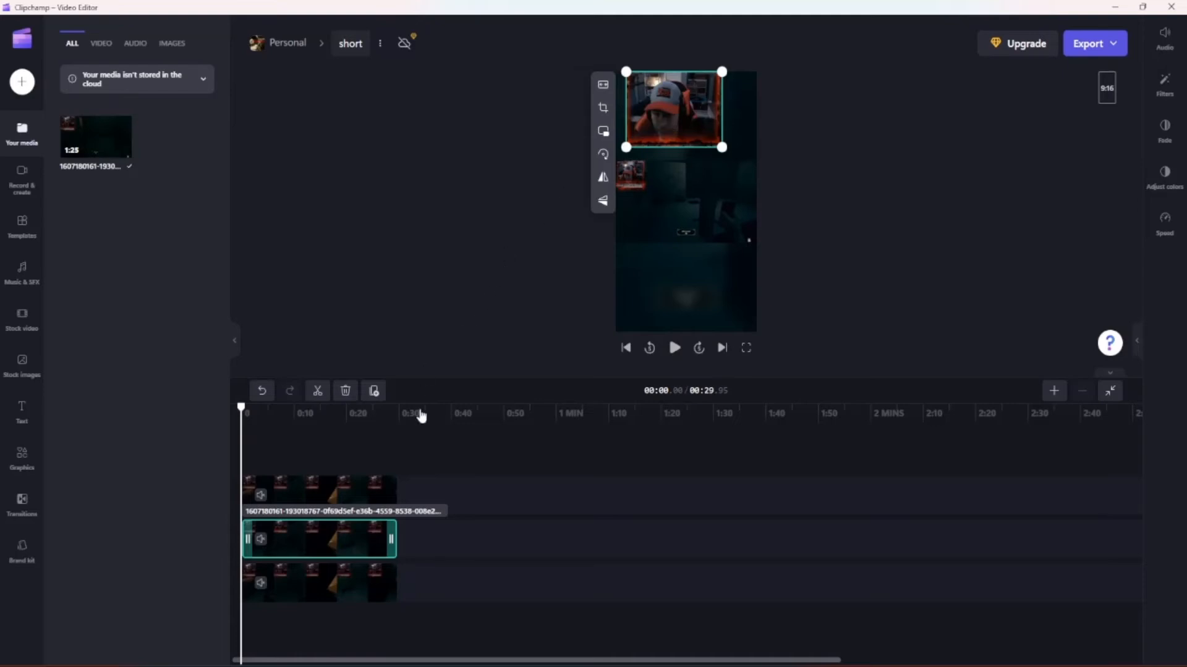
- Enlarge the cropped webcam picture slightly and centre it along the top edge of the vertical frame
{"action": "left_click_drag", "start_coordinate": [651, 114], "coordinate": [667, 121]}
{"action": "left_click_drag", "start_coordinate": [733, 155], "coordinate": [752, 169]}
{"action": "left_click_drag", "start_coordinate": [689, 129], "coordinate": [678, 124]}
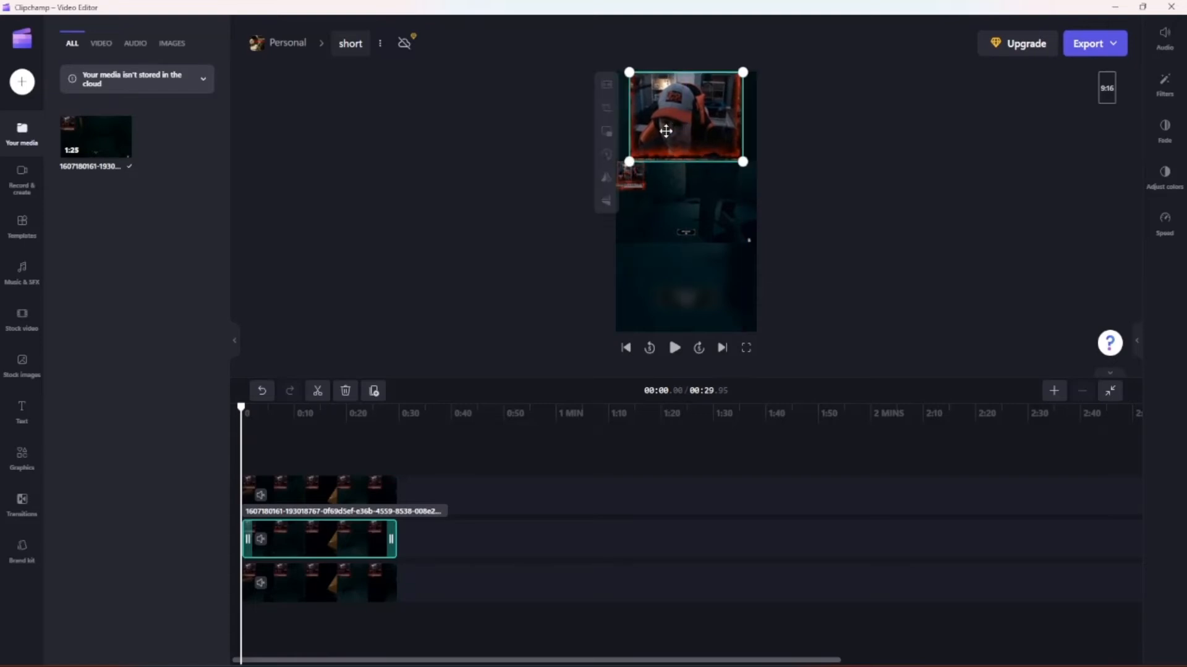
- Enlarge the top-track gameplay clip below the webcam picture, extending it past the frame's left edge so its embedded webcam falls outside
{"action": "left_click", "coordinate": [323, 492]}
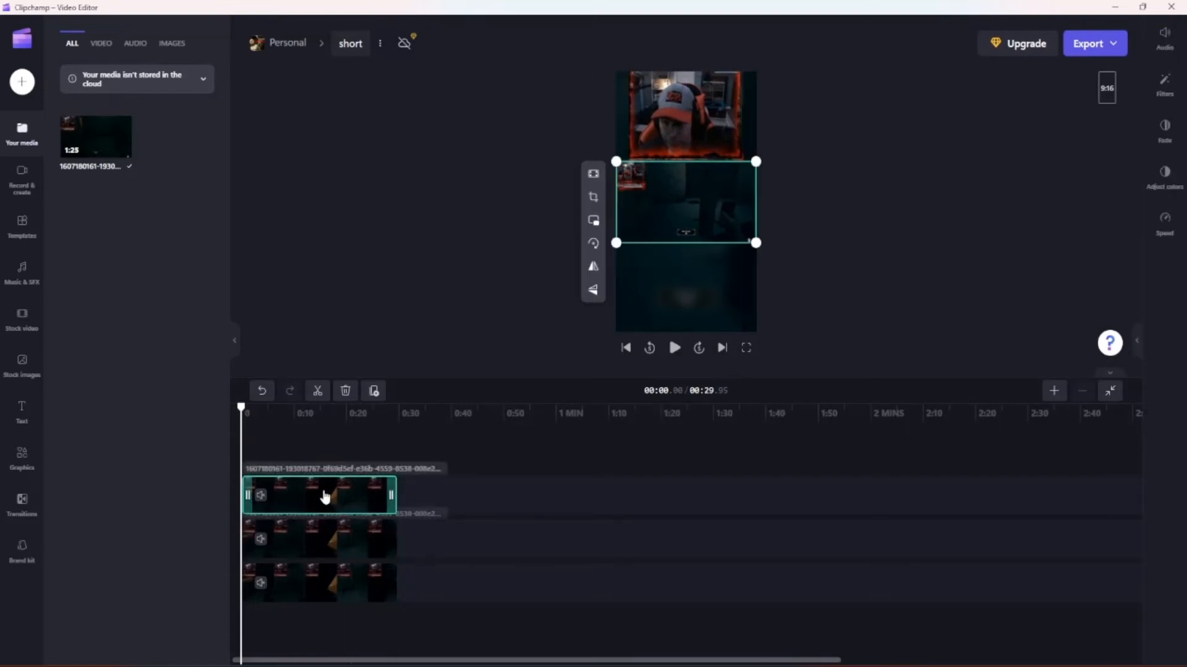
{"action": "left_click_drag", "start_coordinate": [612, 248], "coordinate": [577, 271]}
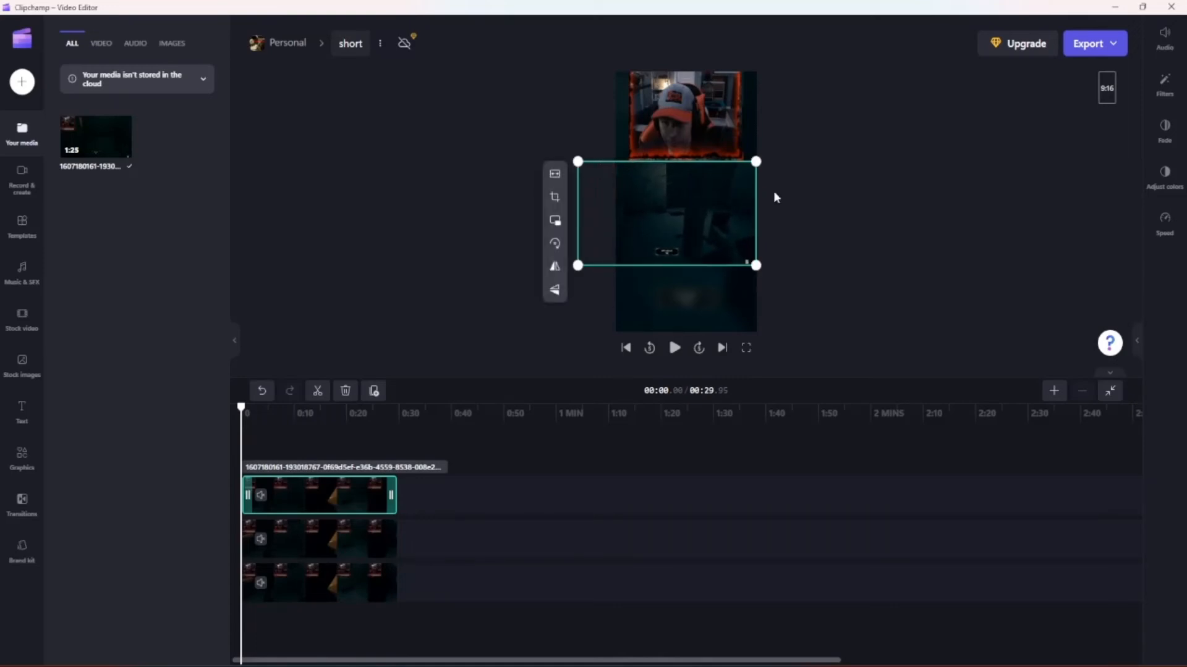
{"action": "left_click", "coordinate": [361, 162]}
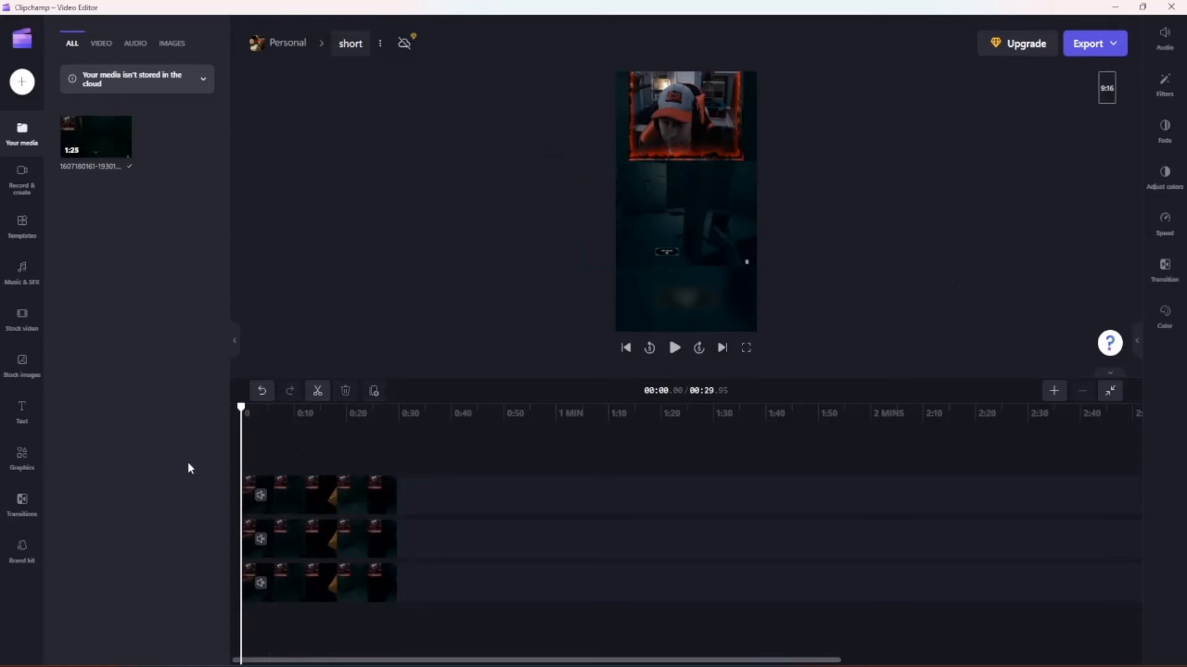
{"action": "left_click", "coordinate": [259, 498]}
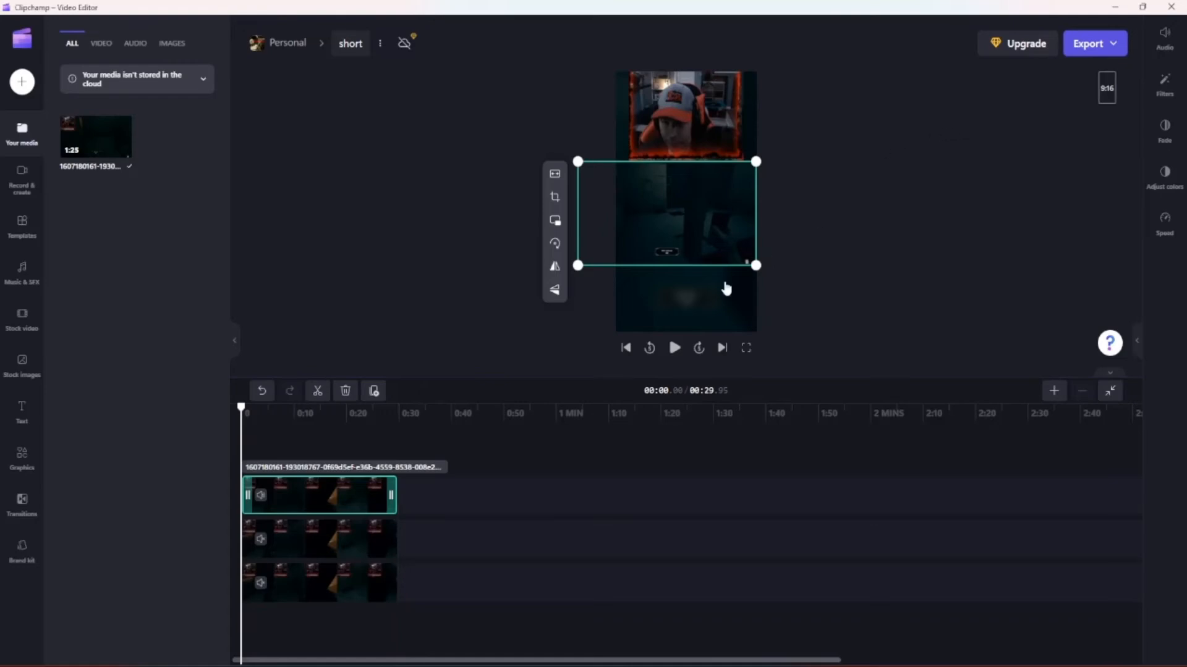
- Add a Typewriter title to the start of the timeline on a new track above the clips
{"action": "left_click", "coordinate": [22, 411]}
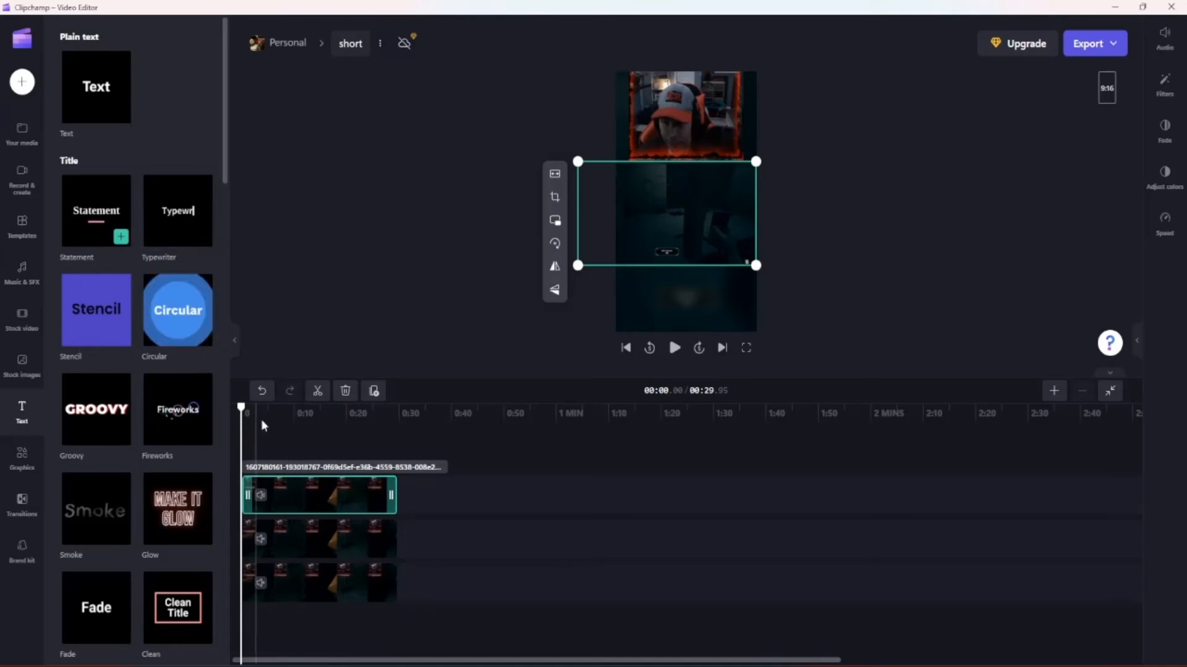
{"action": "scroll", "coordinate": [147, 445], "scroll_direction": "down", "scroll_amount": 6}
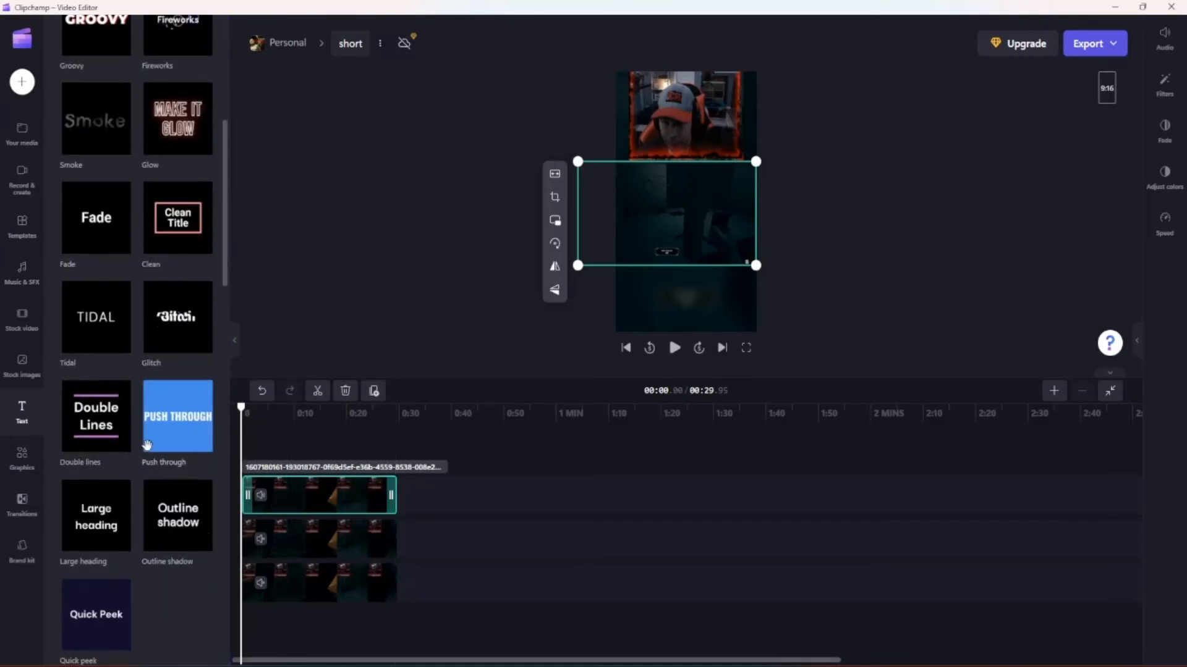
{"action": "scroll", "coordinate": [147, 445], "scroll_direction": "down", "scroll_amount": 3}
{"action": "scroll", "coordinate": [147, 445], "scroll_direction": "down", "scroll_amount": 3}
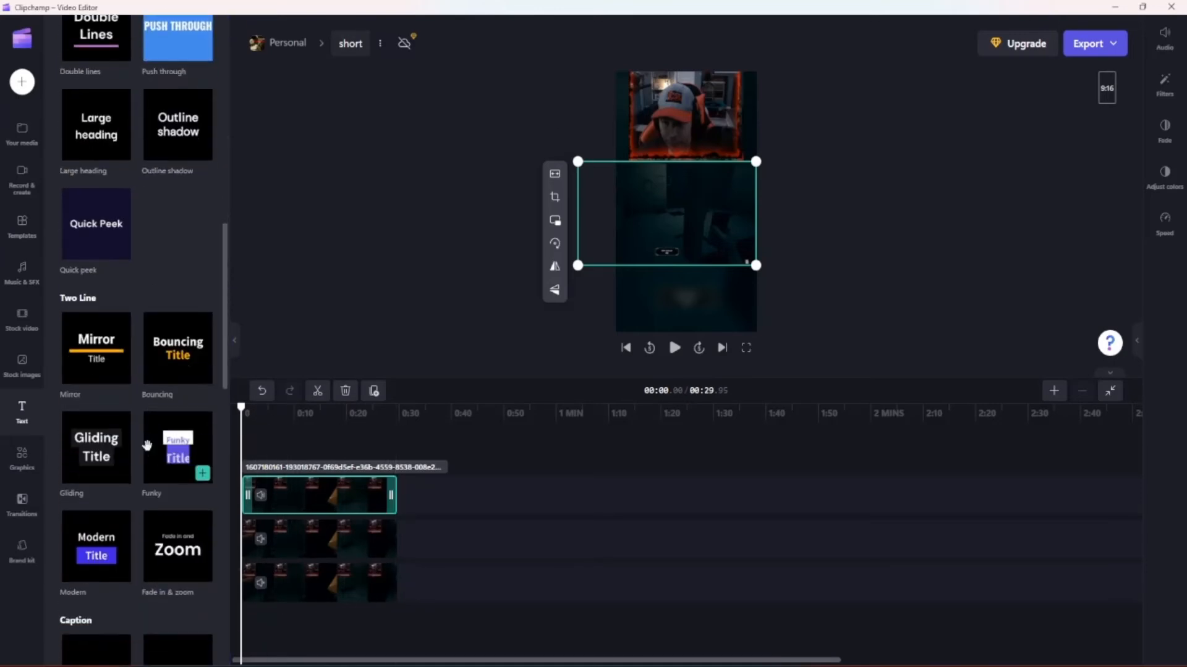
{"action": "scroll", "coordinate": [147, 445], "scroll_direction": "up", "scroll_amount": 10}
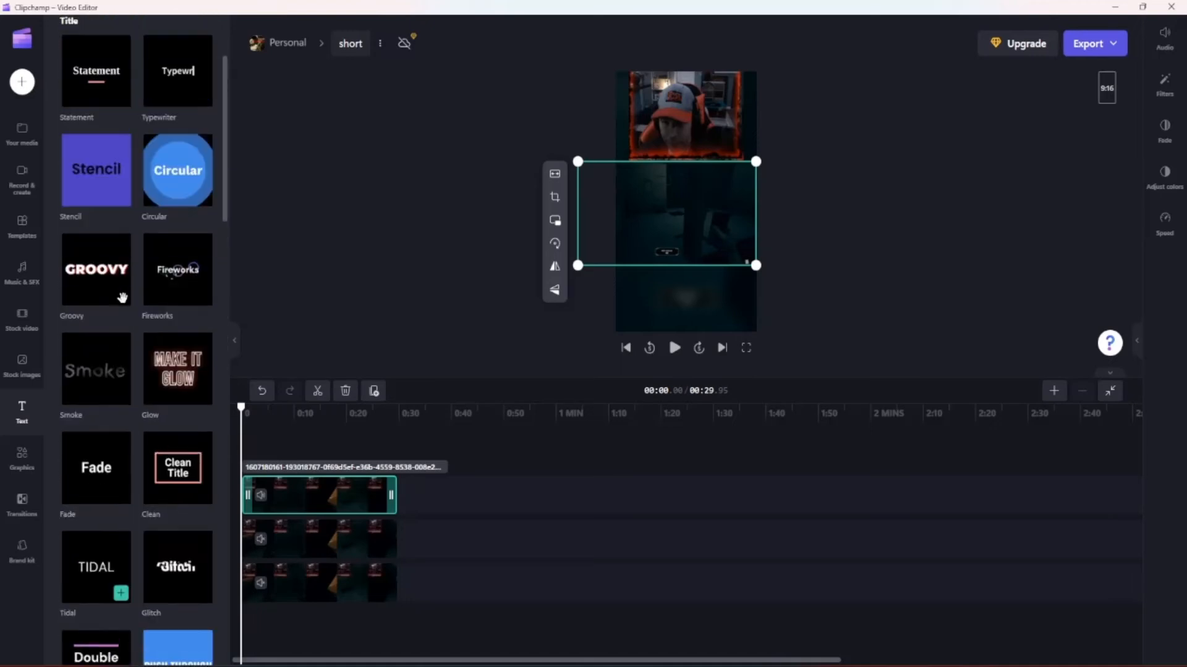
{"action": "scroll", "coordinate": [121, 298], "scroll_direction": "up", "scroll_amount": 1}
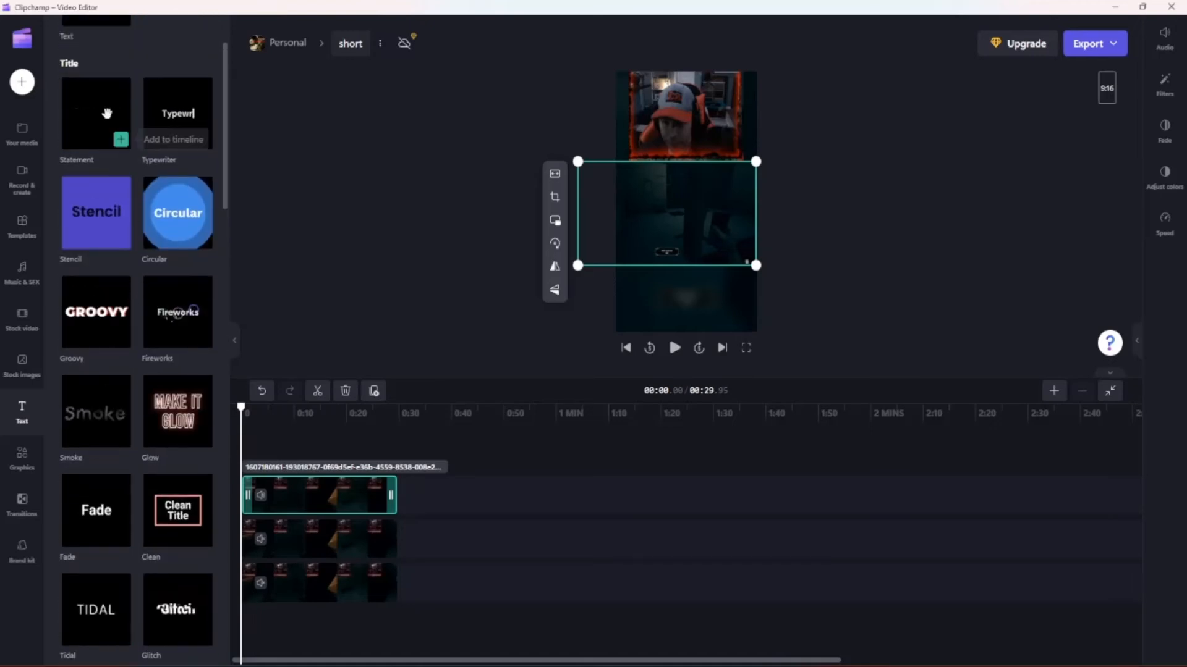
{"action": "scroll", "coordinate": [176, 198], "scroll_direction": "up", "scroll_amount": 2}
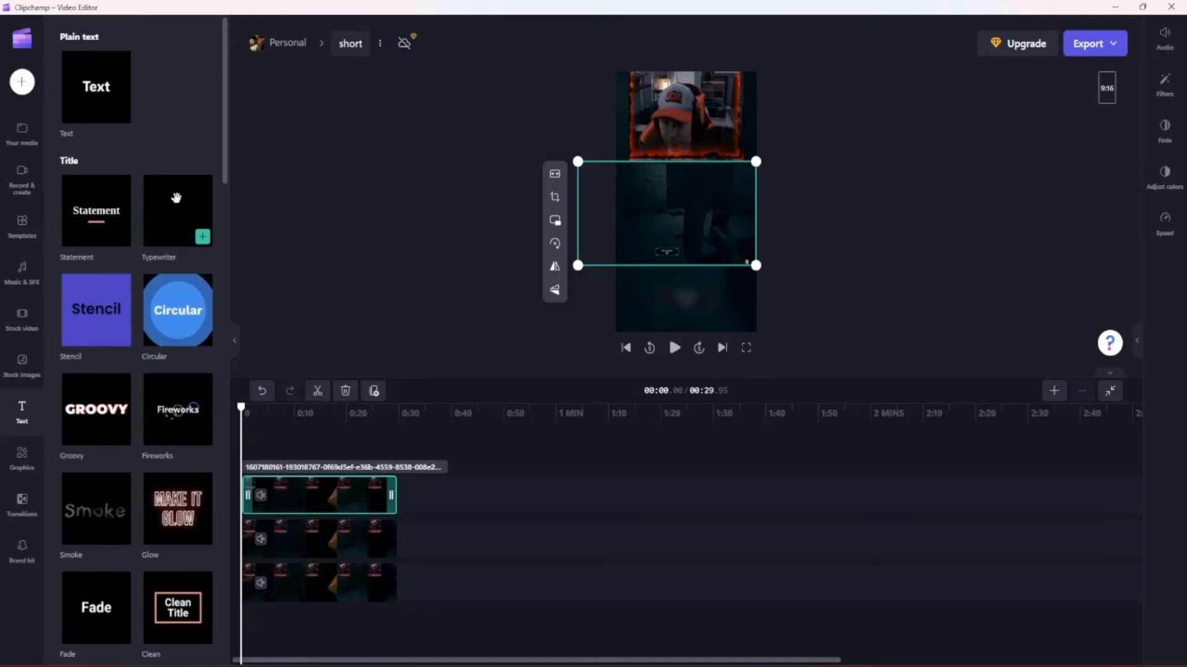
{"action": "left_click", "coordinate": [202, 237]}
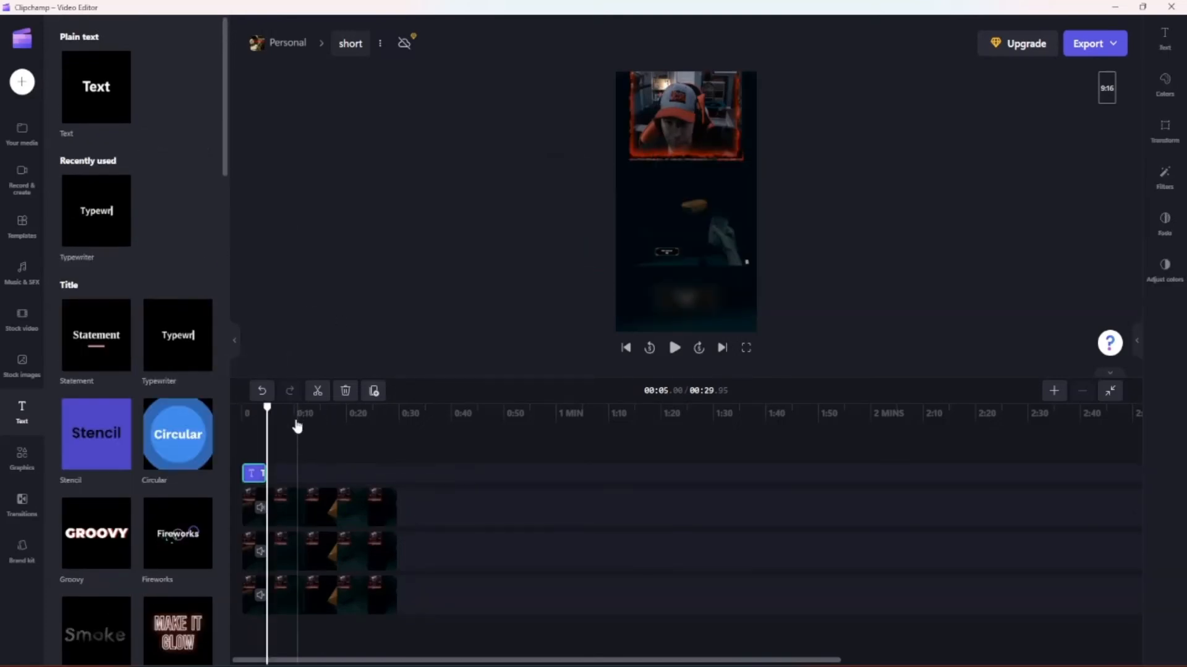
- Preview the title near the start of the timeline and change its text to "The Mortuary Assistant"
{"action": "left_click", "coordinate": [251, 412]}
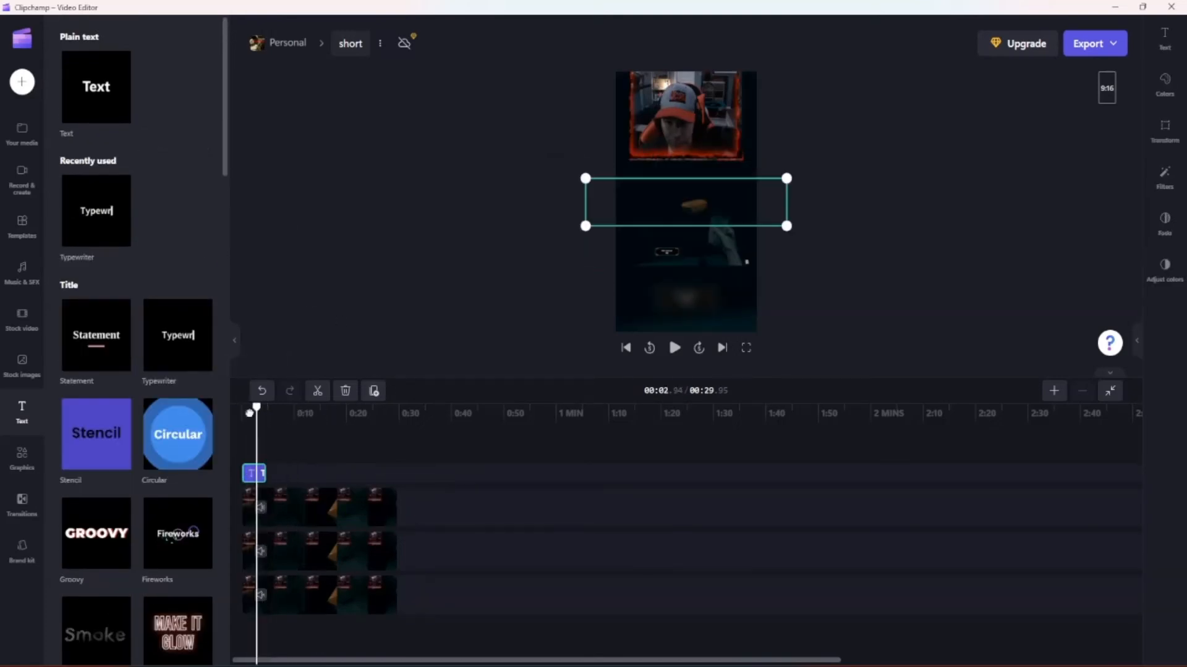
{"action": "left_click_drag", "start_coordinate": [249, 412], "coordinate": [244, 412]}
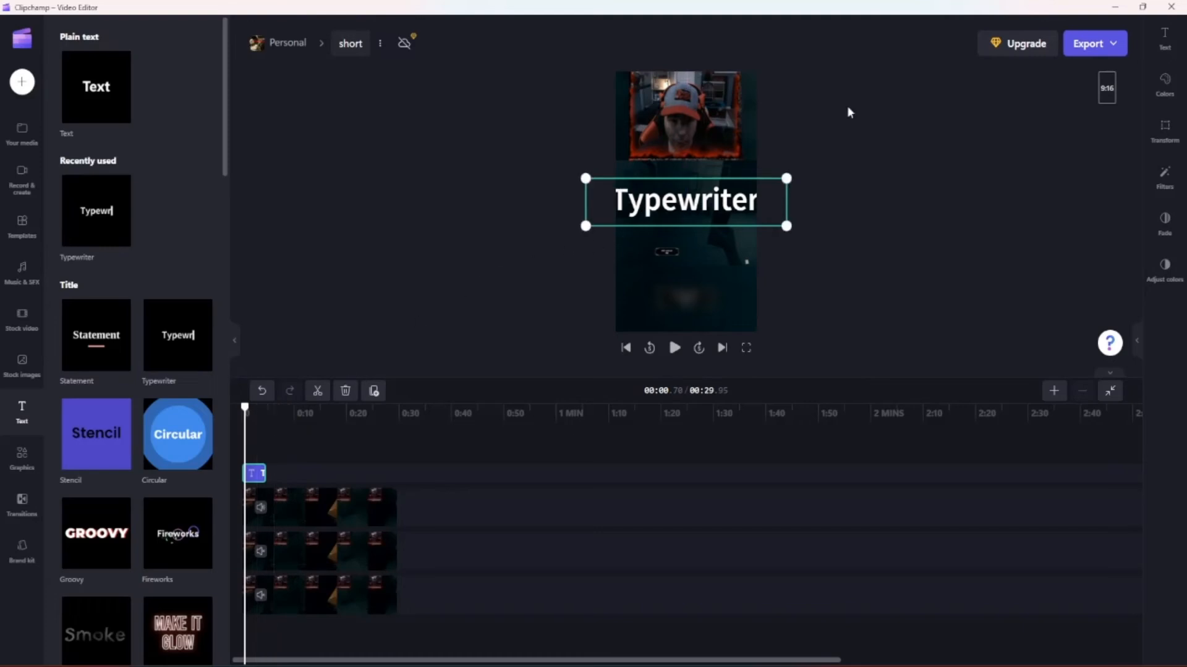
{"action": "left_click", "coordinate": [1164, 37]}
{"action": "left_click_drag", "start_coordinate": [1018, 90], "coordinate": [913, 108]}
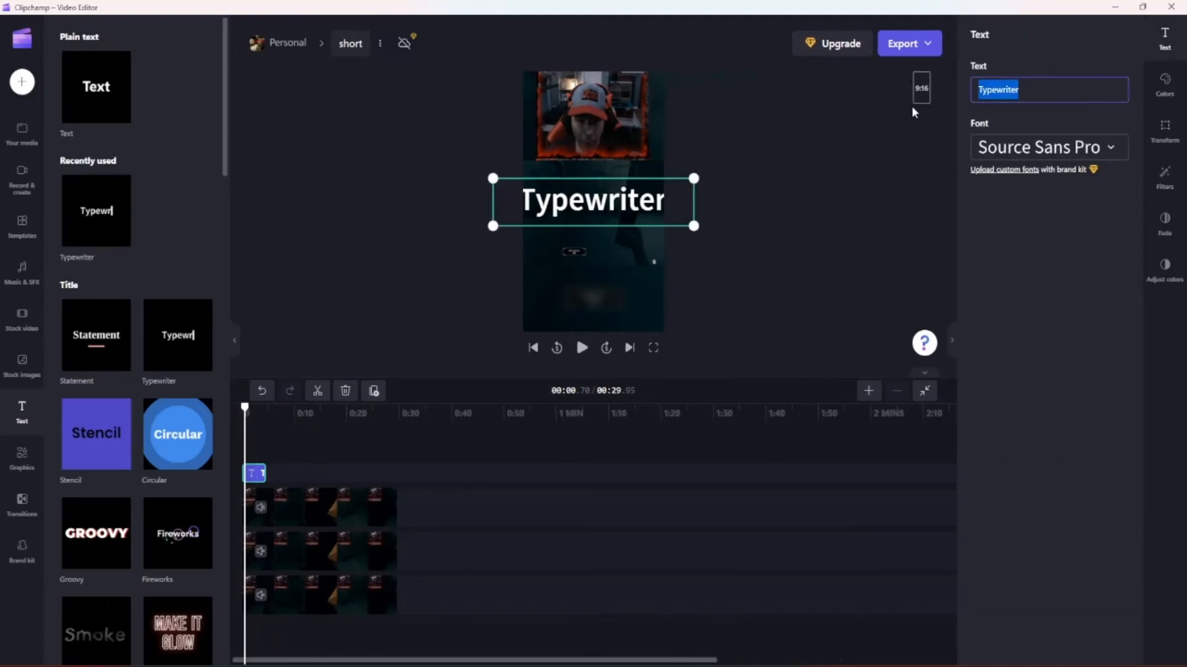
{"action": "type", "text": "The MO"}
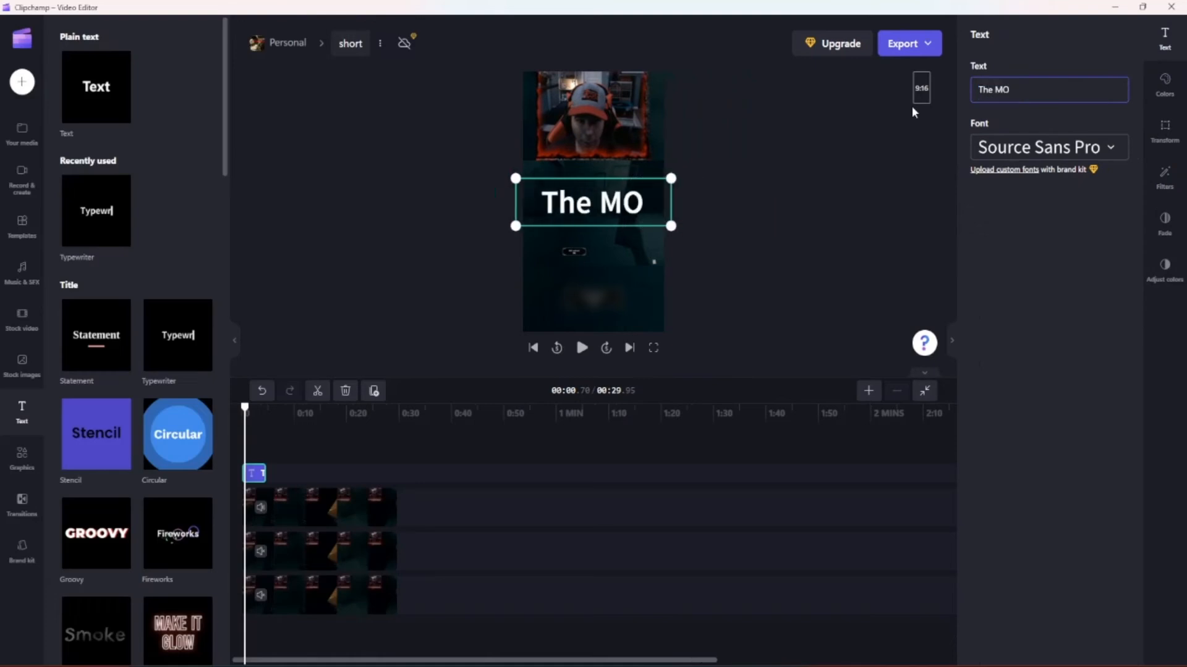
{"action": "key", "text": "BackSpace"}
{"action": "type", "text": "oir"}
{"action": "key", "text": "BackSpace"}
{"action": "key", "text": "BackSpace"}
{"action": "type", "text": "t"}
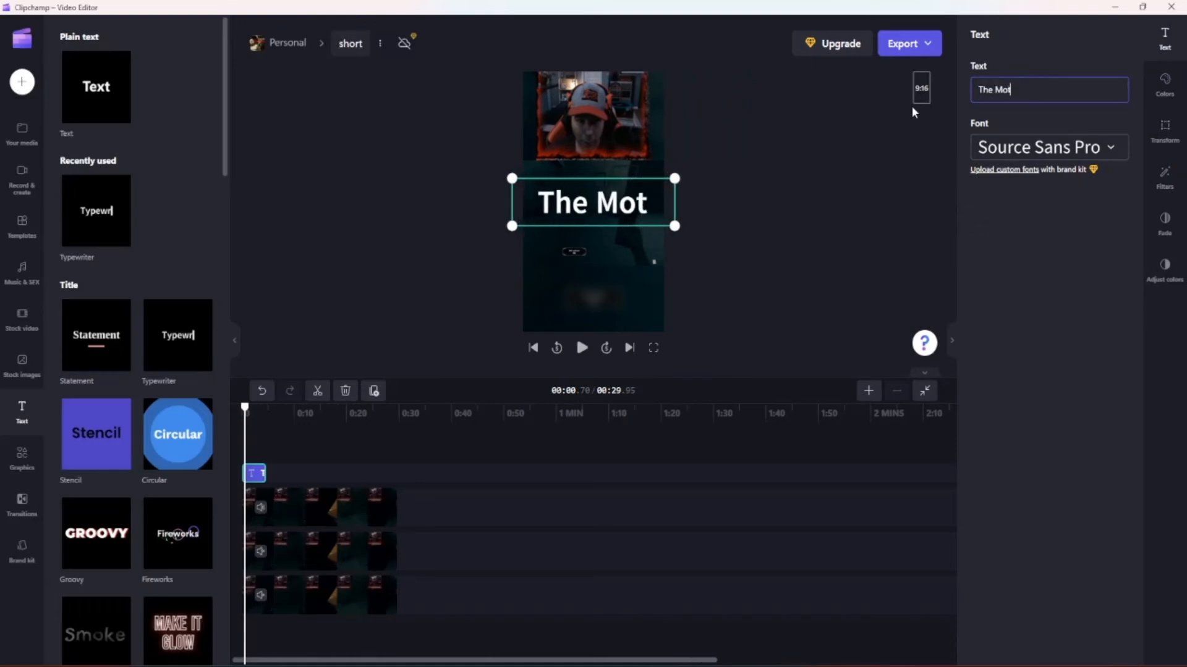
{"action": "type", "text": "uar"}
{"action": "key", "text": "BackSpace"}
{"action": "key", "text": "BackSpace"}
{"action": "key", "text": "BackSpace"}
{"action": "key", "text": "BackSpace"}
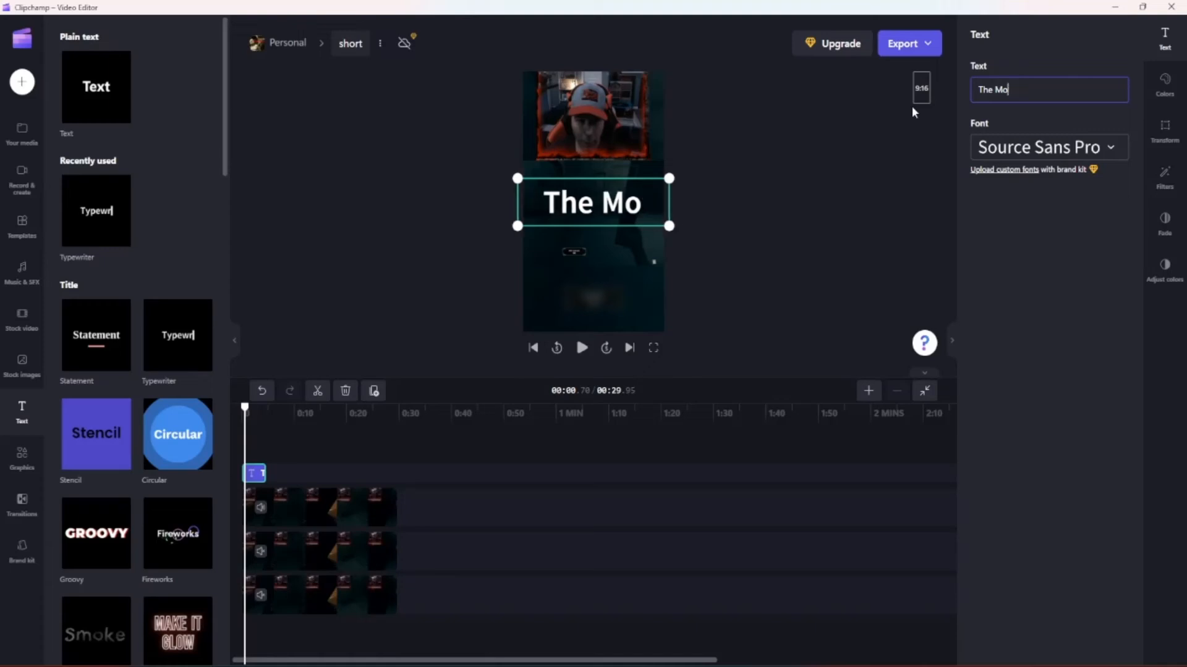
{"action": "type", "text": "rtuary "}
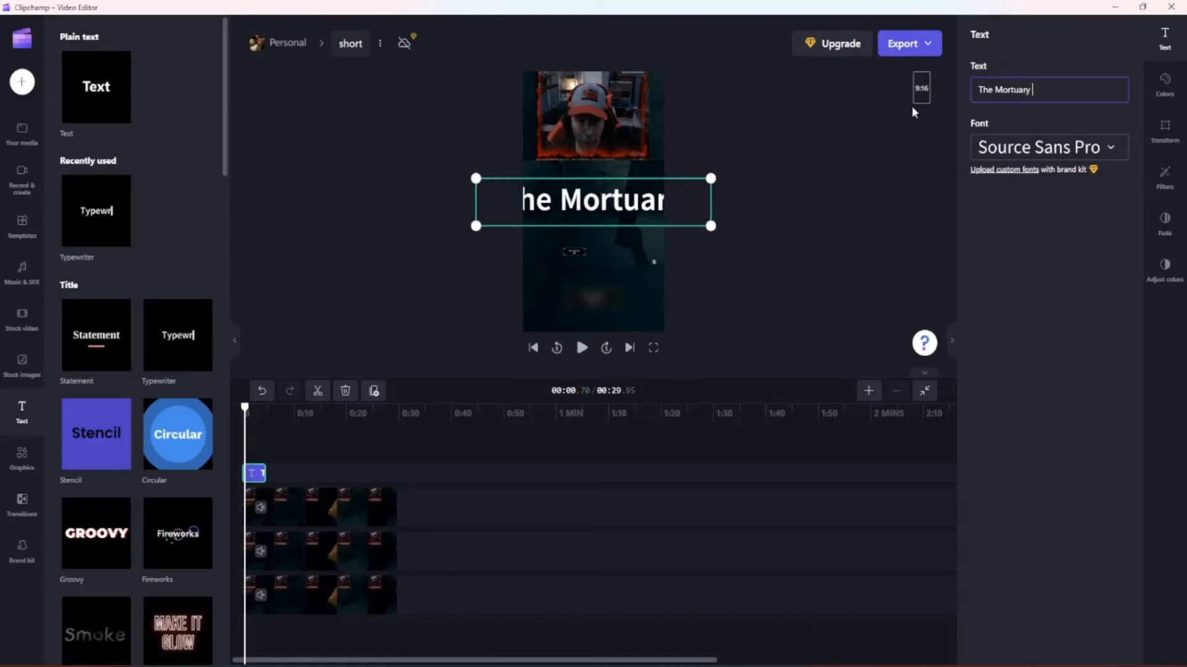
{"action": "type", "text": "Assis"}
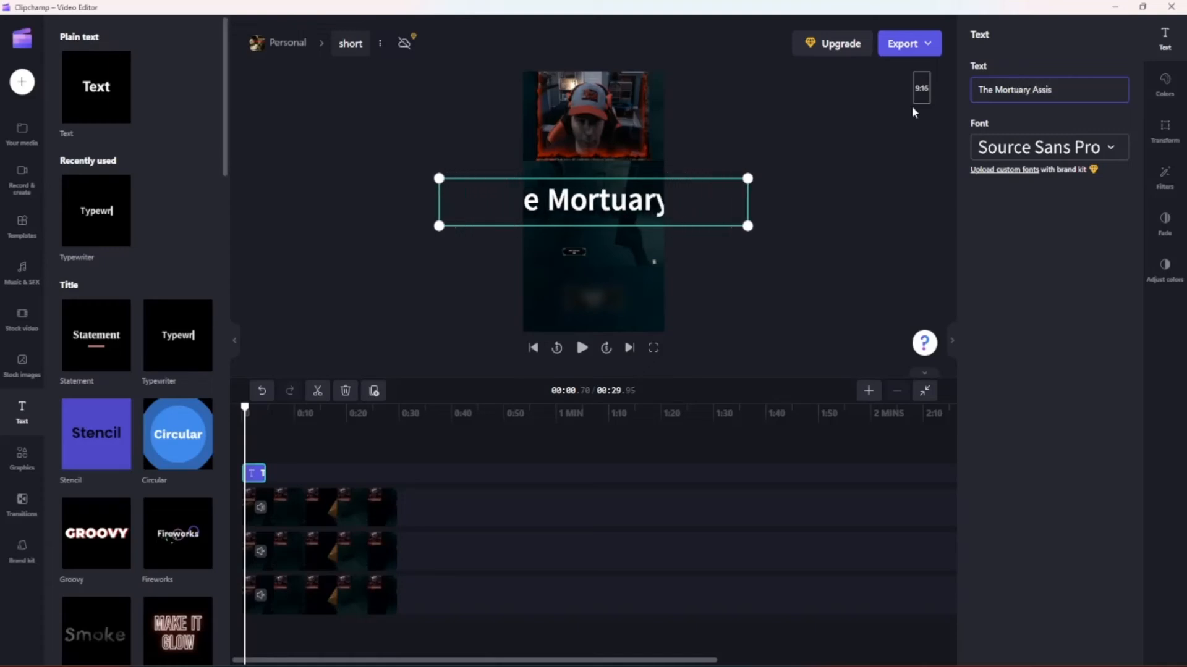
{"action": "type", "text": "tant"}
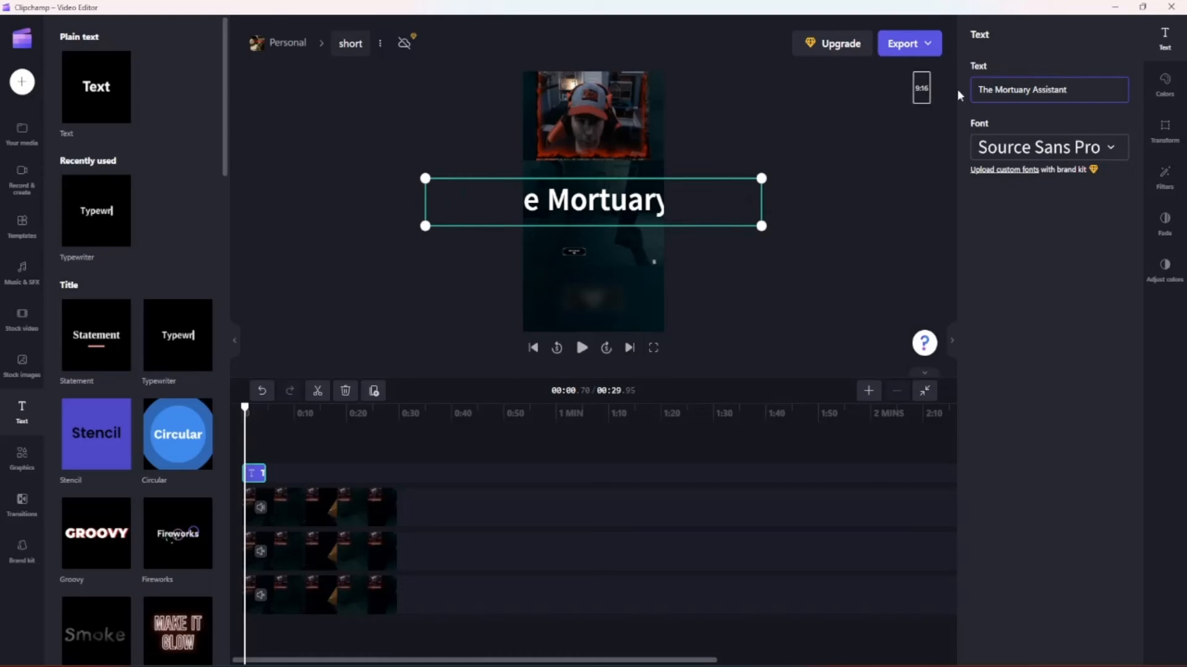
- Shrink the title to fit the frame's width, position it at the bottom centre and return the playhead to 0
{"action": "left_click", "coordinate": [1162, 129]}
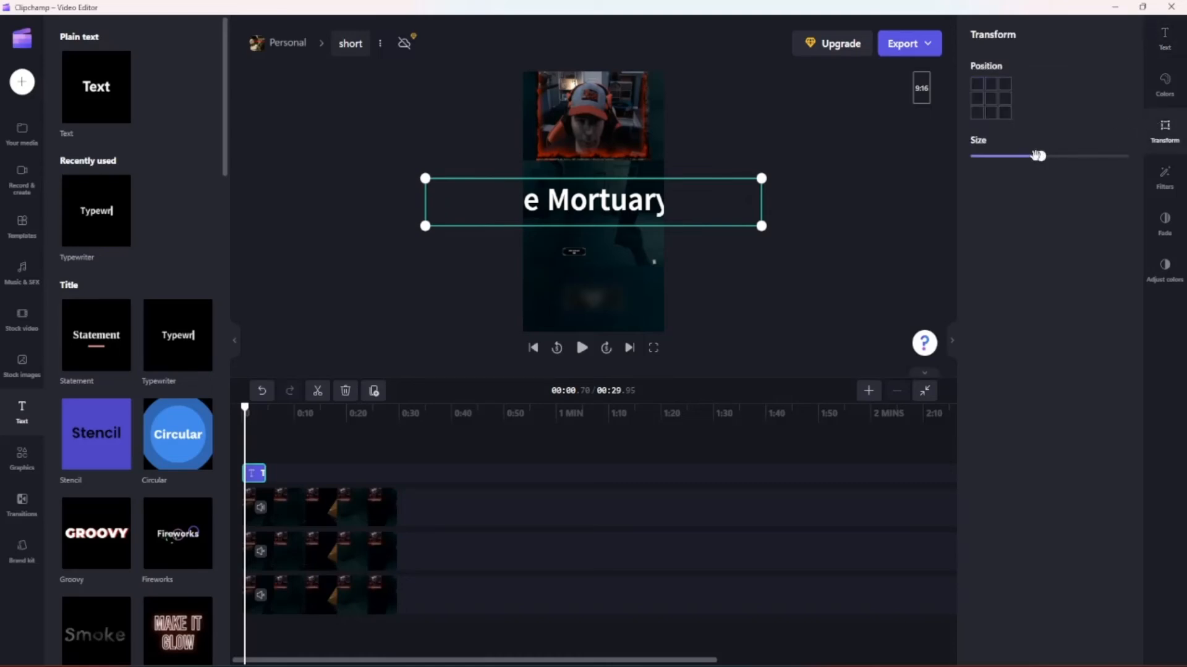
{"action": "left_click_drag", "start_coordinate": [1037, 155], "coordinate": [989, 156]}
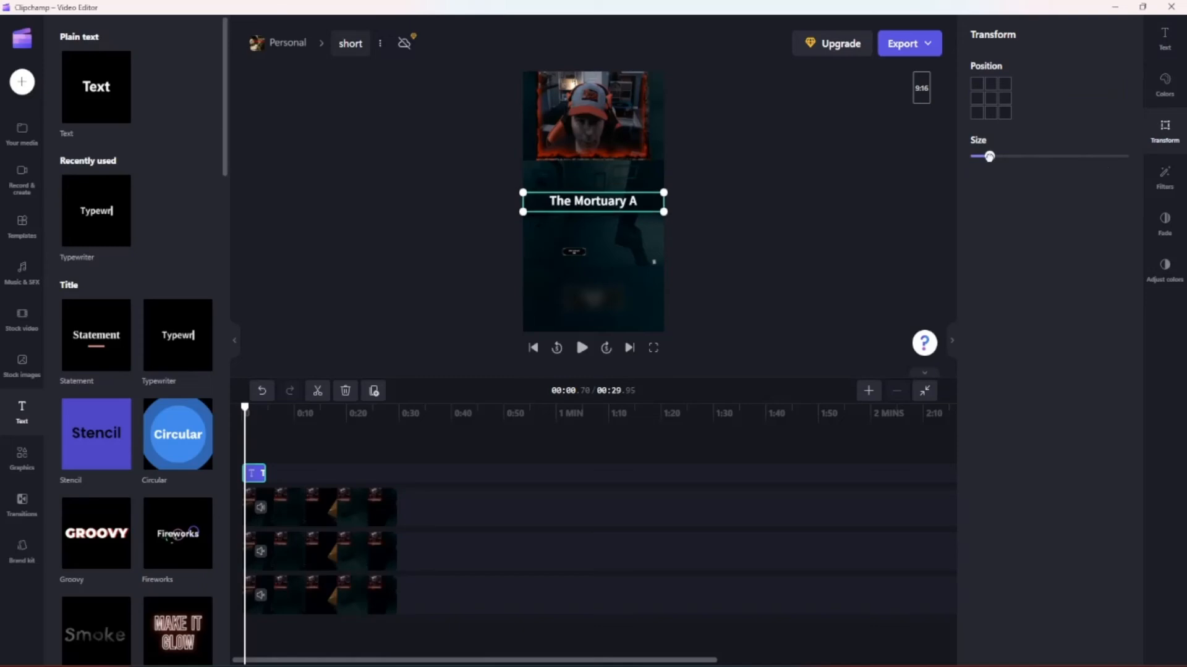
{"action": "left_click", "coordinate": [990, 113]}
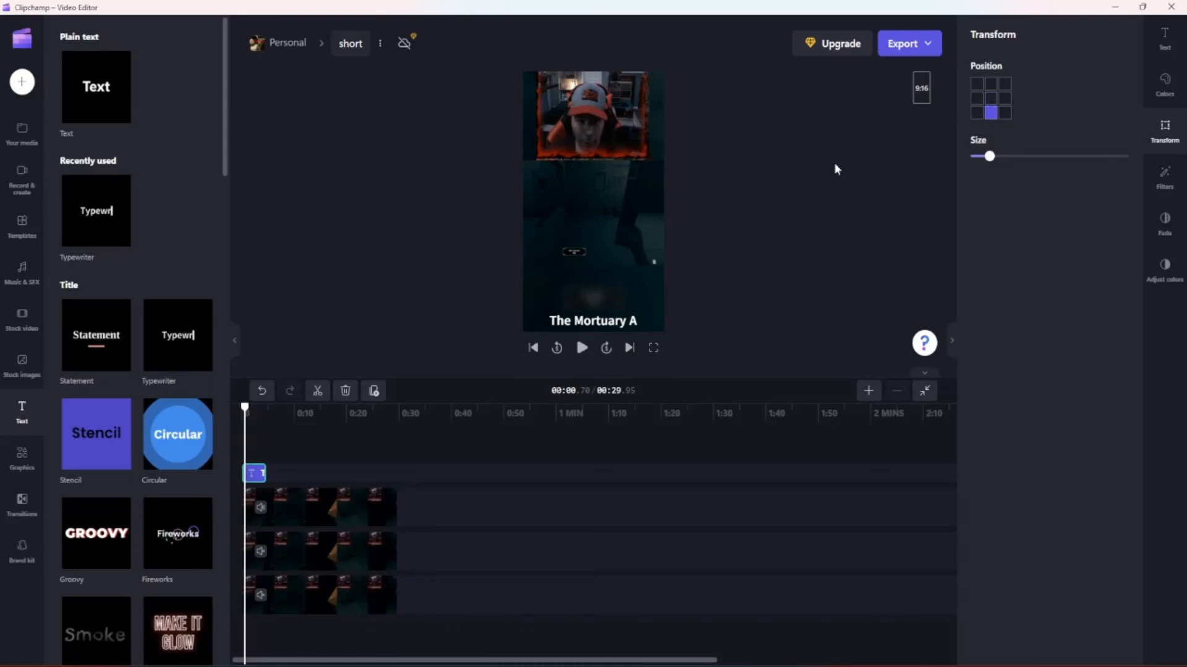
{"action": "left_click_drag", "start_coordinate": [245, 407], "coordinate": [241, 408]}
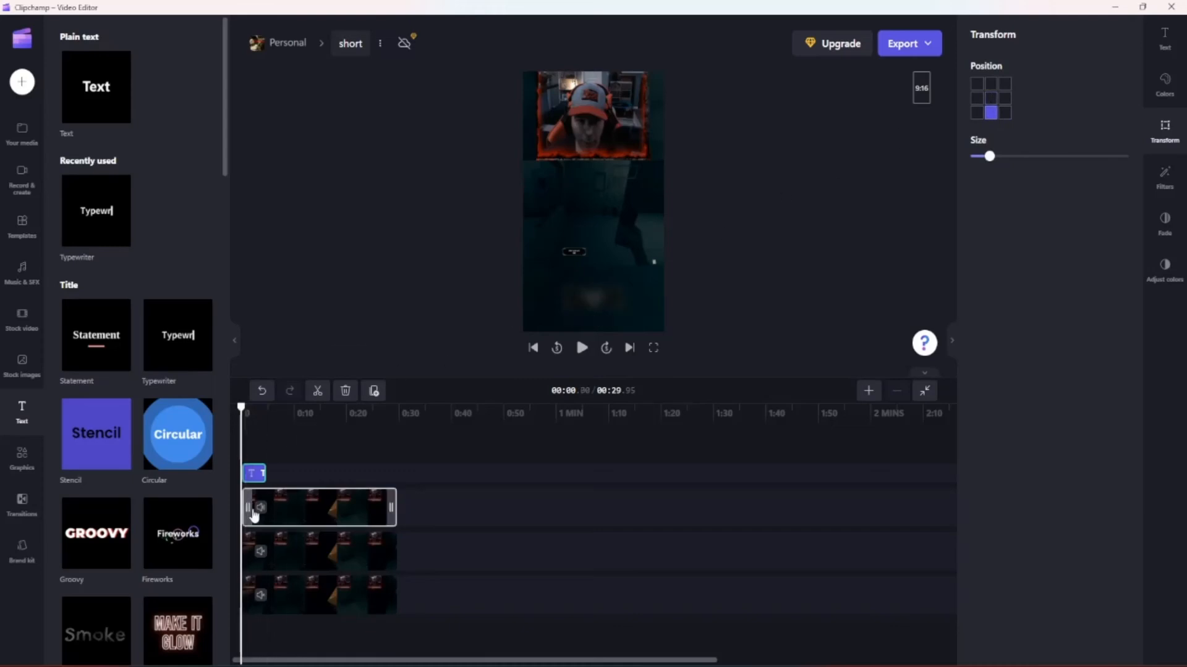
- Preview the opening four seconds of the short and look at the top-track gameplay clip's speed options
{"action": "left_click", "coordinate": [258, 508]}
{"action": "left_click", "coordinate": [583, 348]}
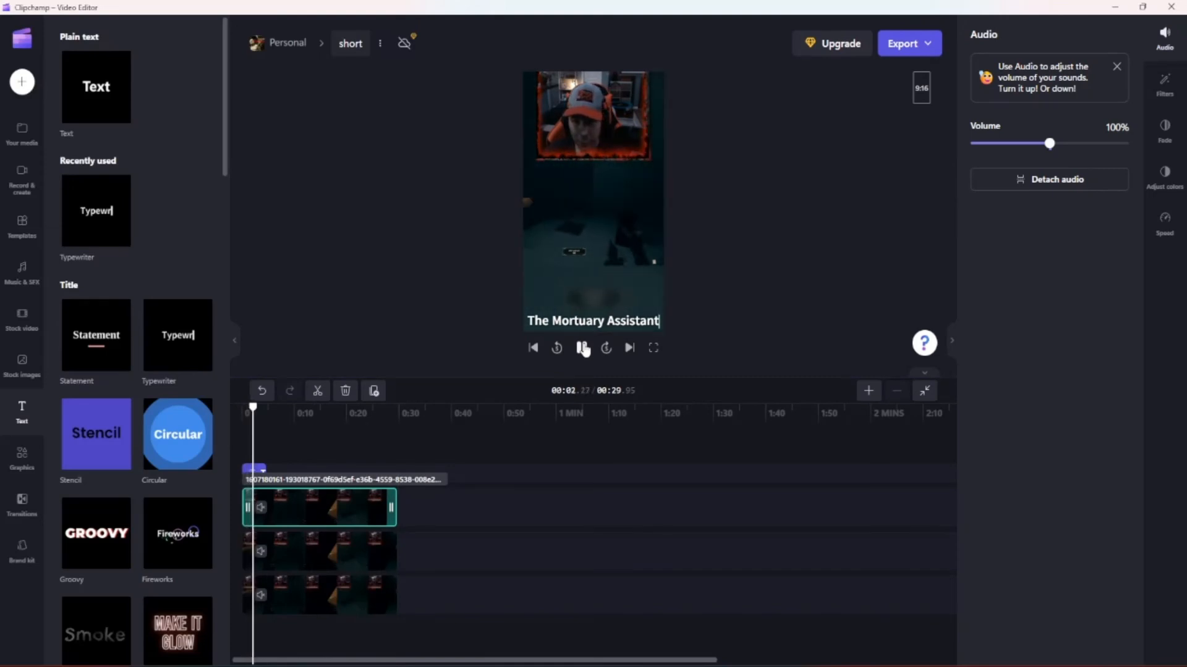
{"action": "left_click", "coordinate": [583, 348]}
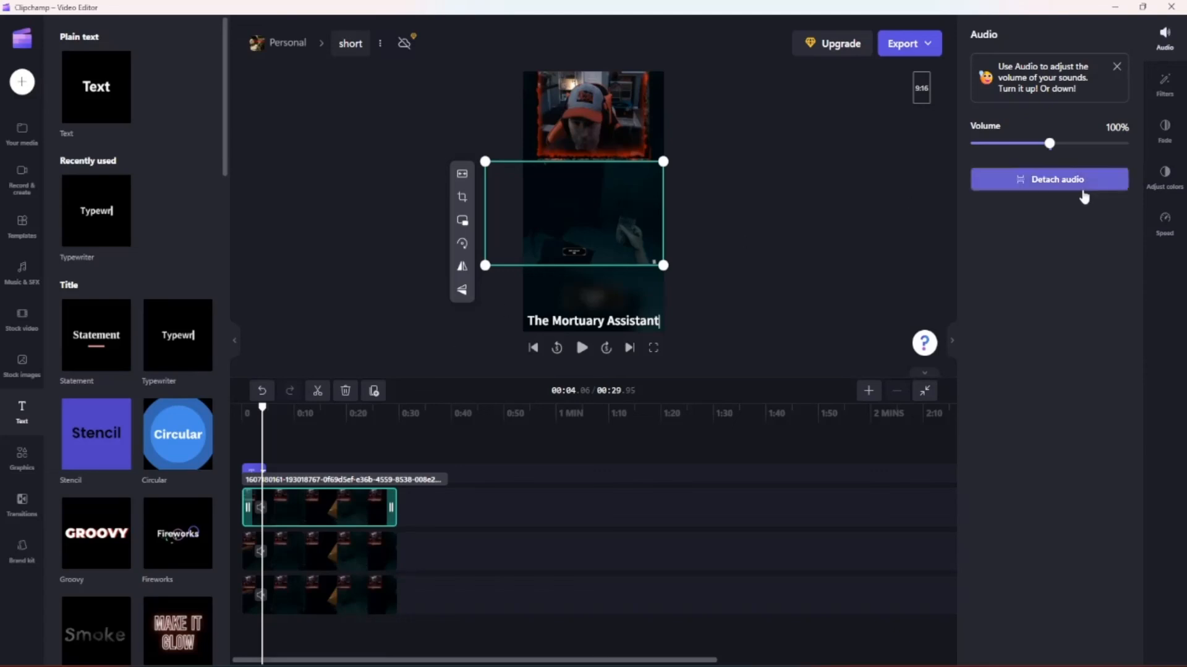
{"action": "left_click", "coordinate": [1165, 222]}
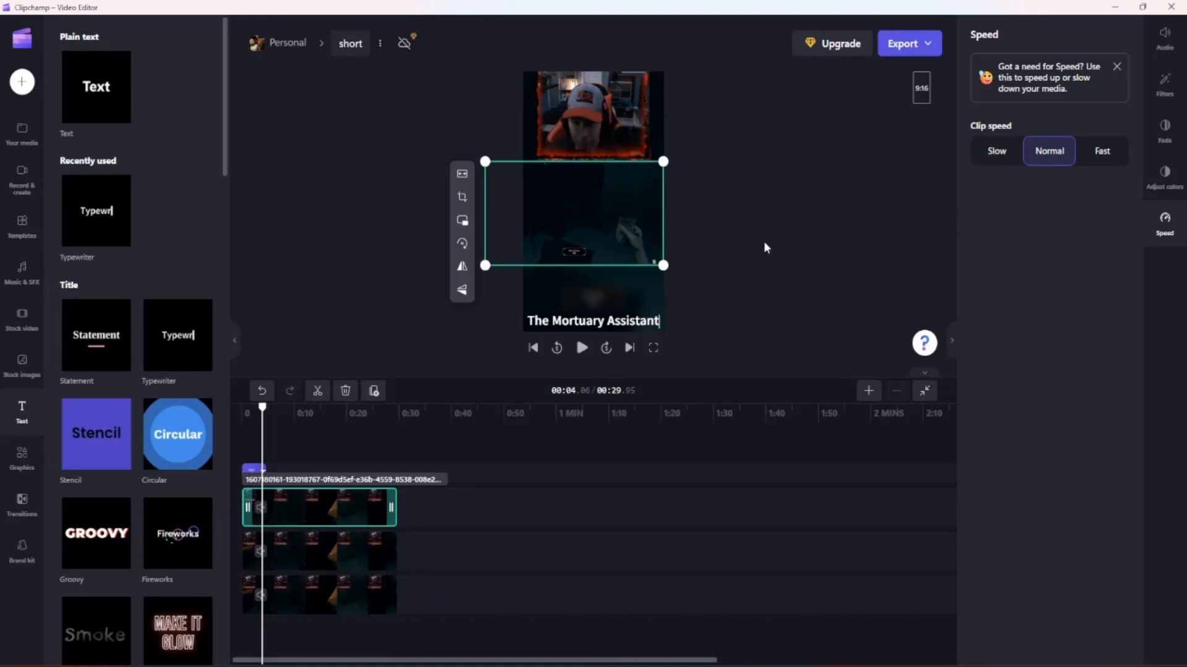
{"action": "left_click", "coordinate": [812, 183]}
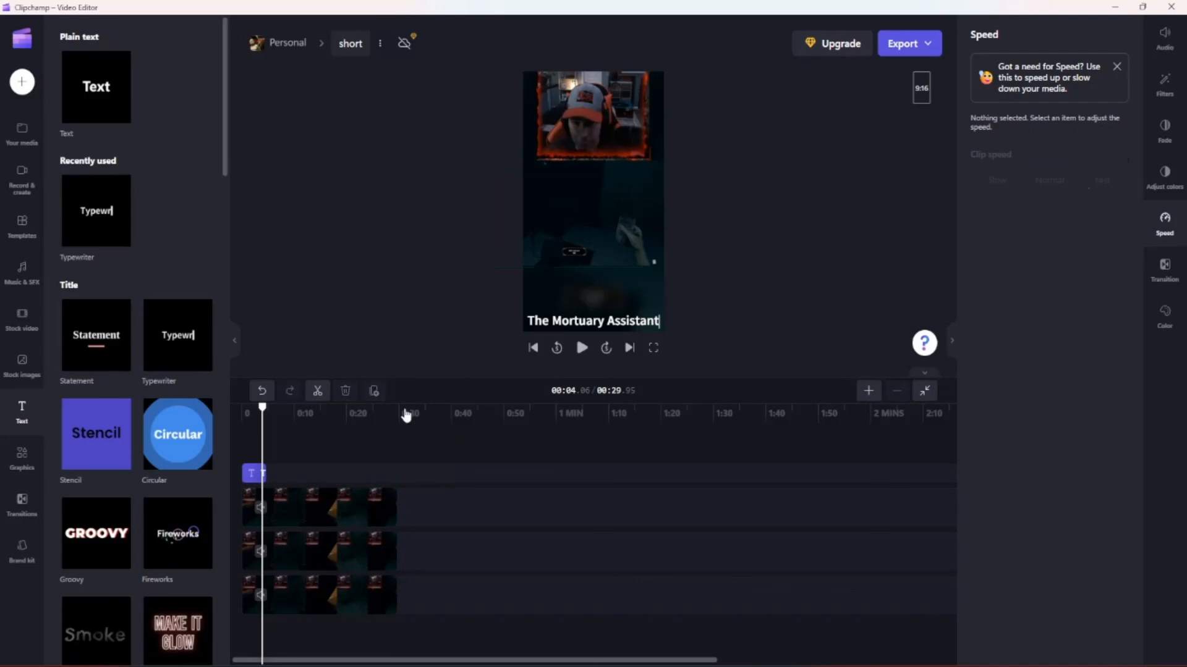
- Collapse the property pane to widen the preview, reselect the top-track gameplay clip and open the video quality choices for export
{"action": "left_click", "coordinate": [952, 340]}
{"action": "left_click", "coordinate": [261, 511]}
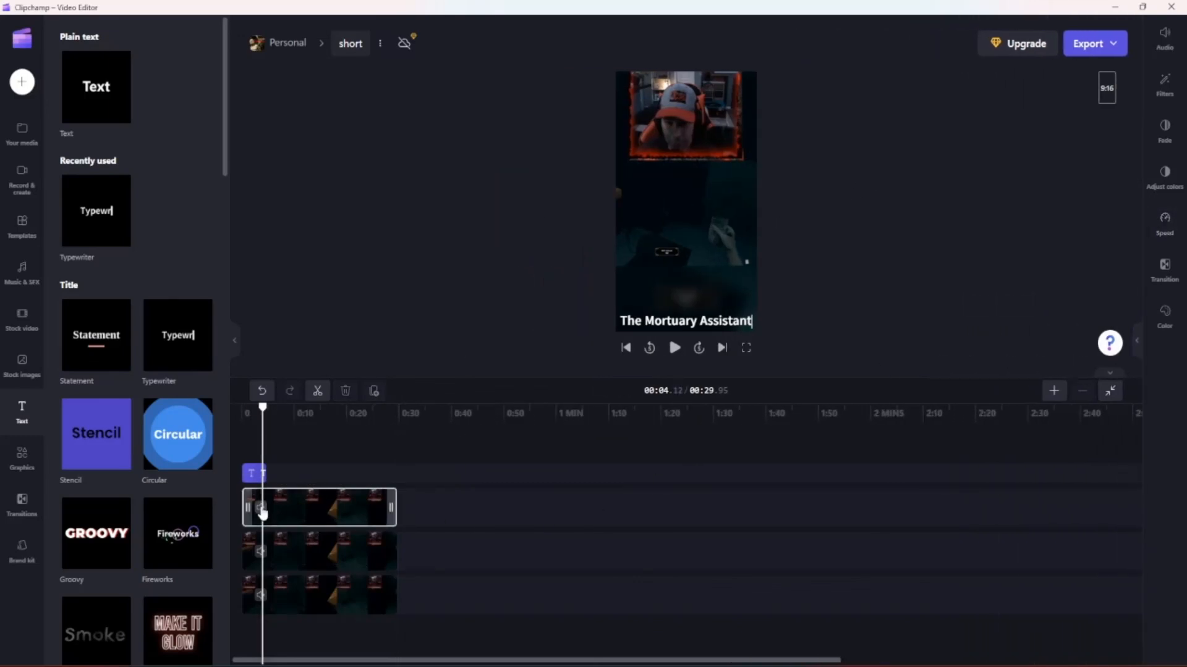
{"action": "left_click", "coordinate": [1106, 55]}
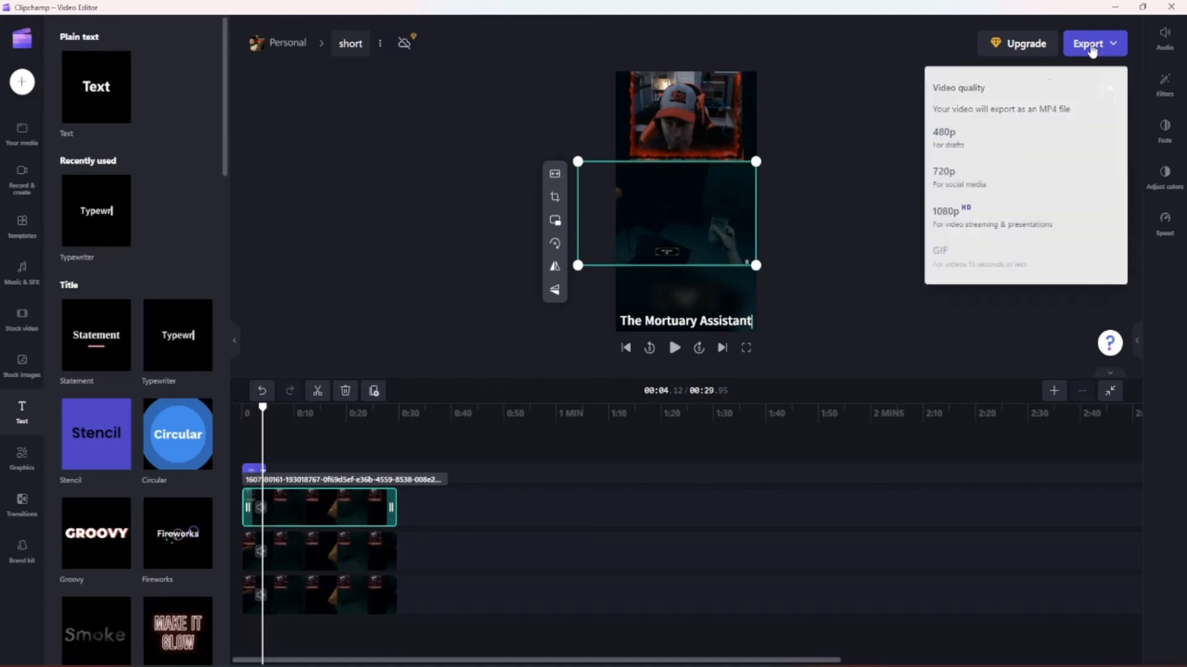